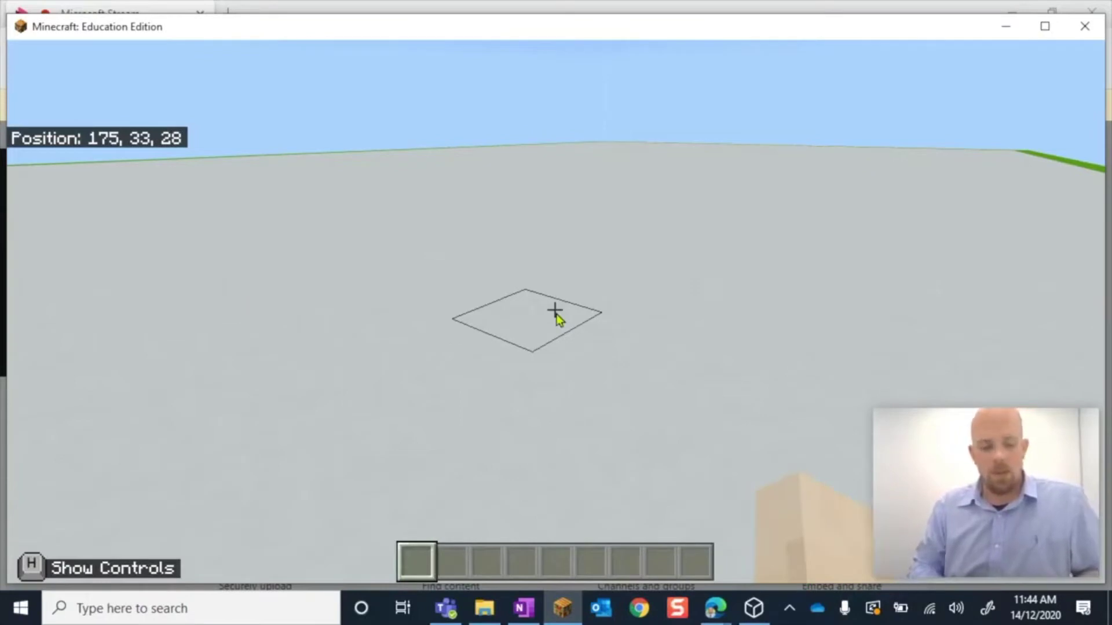
- Search the creative inventory for 'NPC' and put the Spawn NPC egg in hotbar slot 1
key("e")
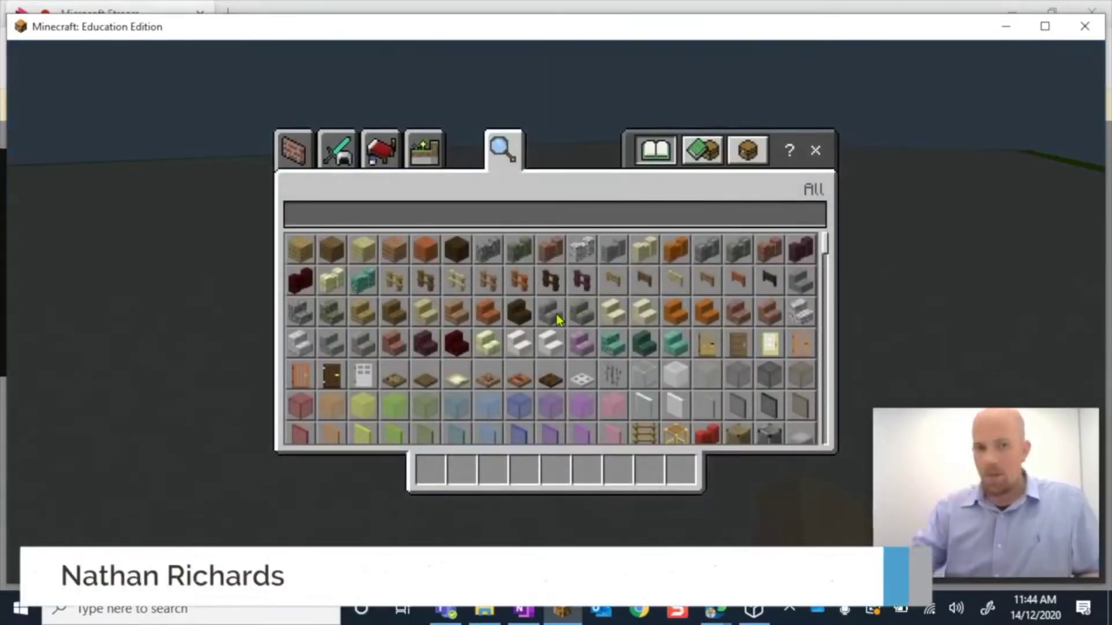
scroll(516, 323, "down", 2)
scroll(516, 312, "up", 2)
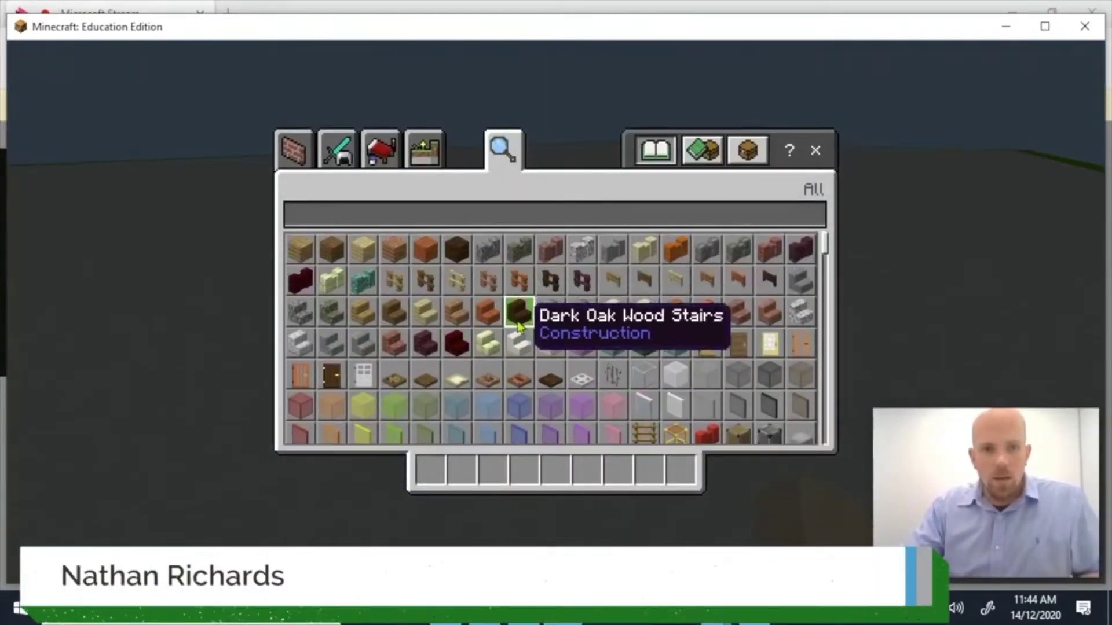
left_click(509, 217)
type("NPC")
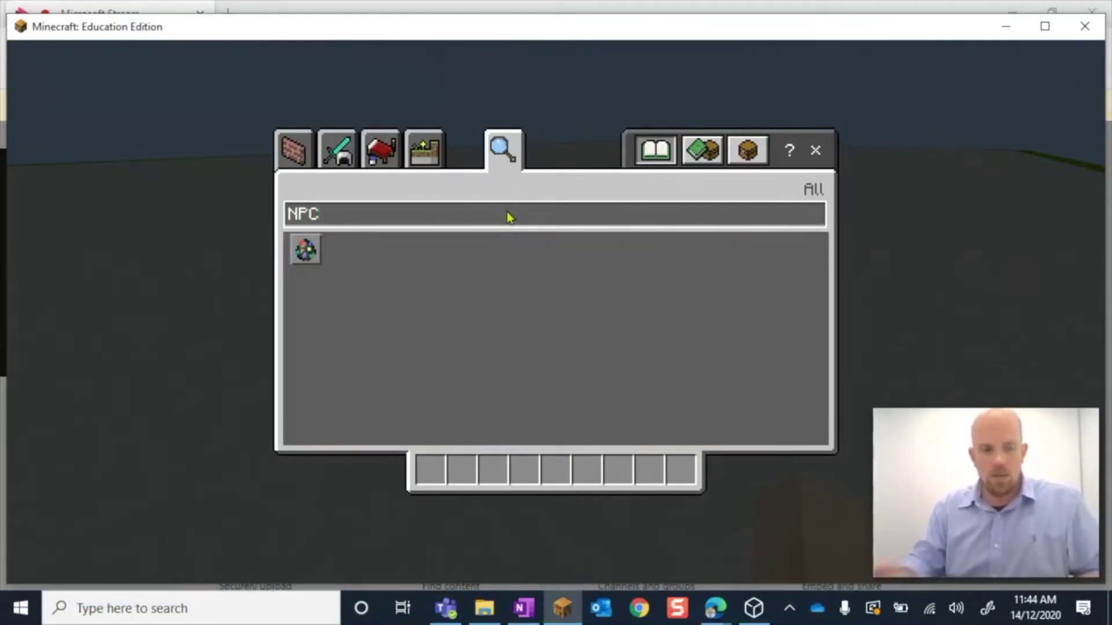
left_click(307, 251)
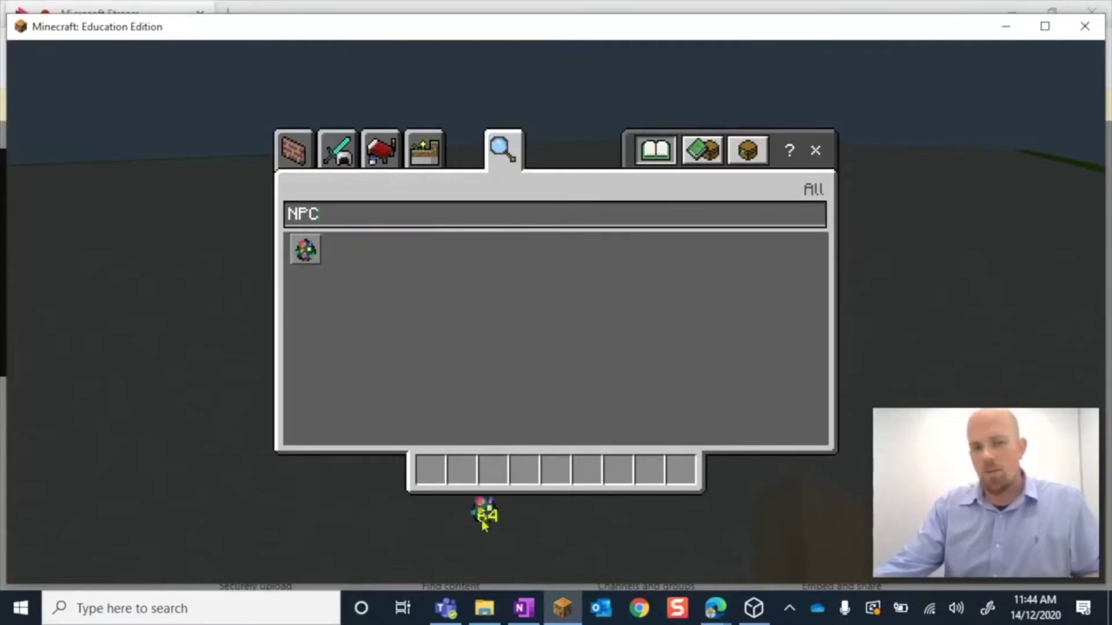
left_click(431, 471)
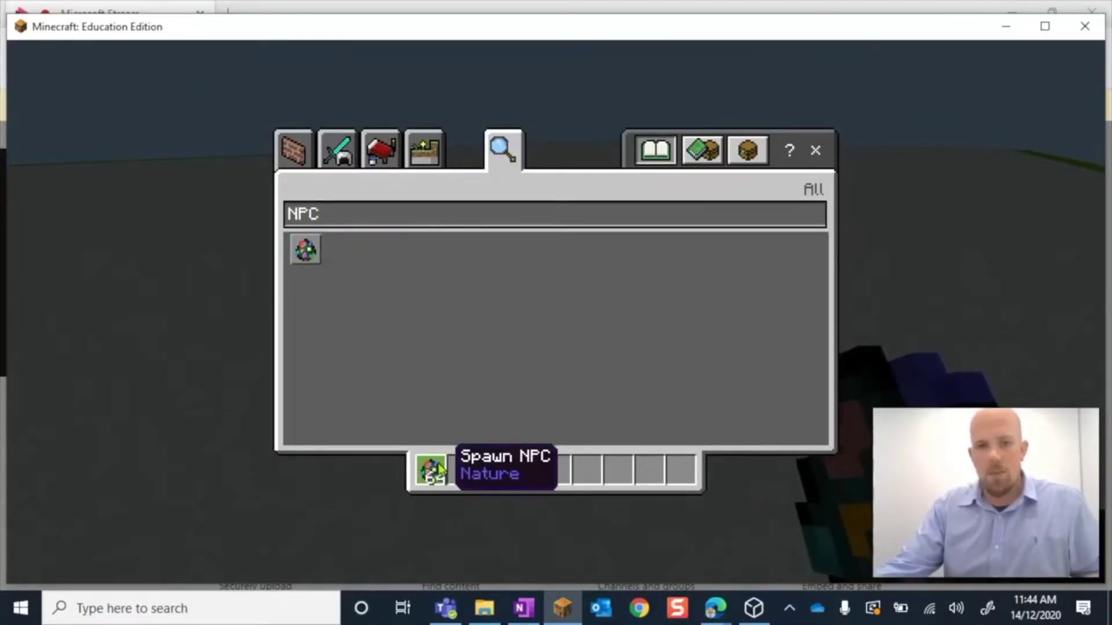
left_click(816, 150)
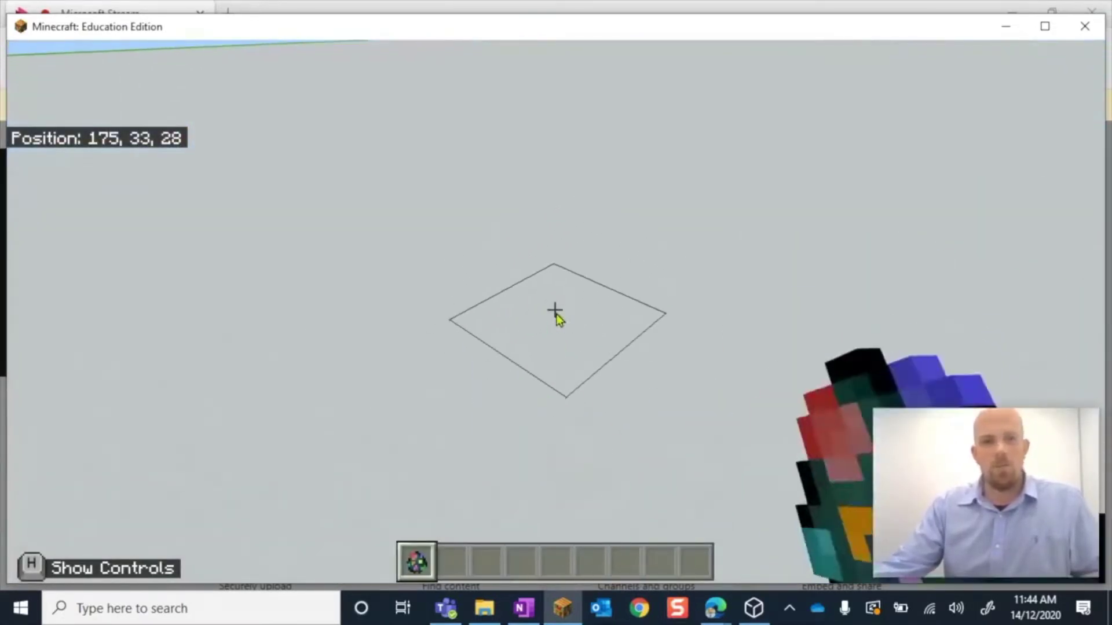
- Try placing an NPC on the ground, then run /wb in chat to turn on World Builder
right_click(556, 317)
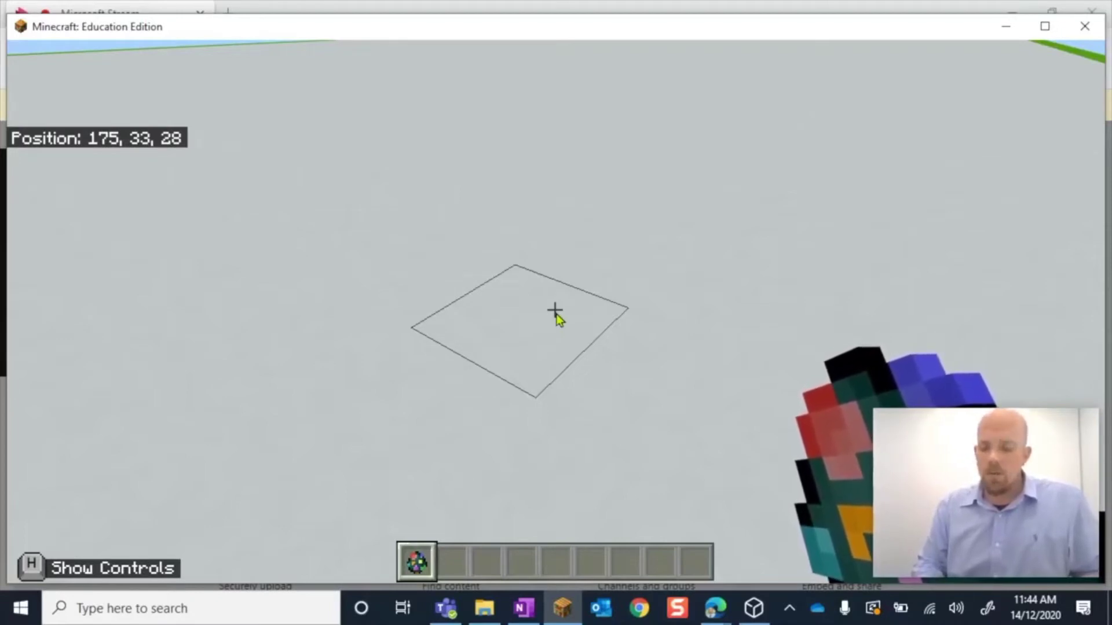
key("t")
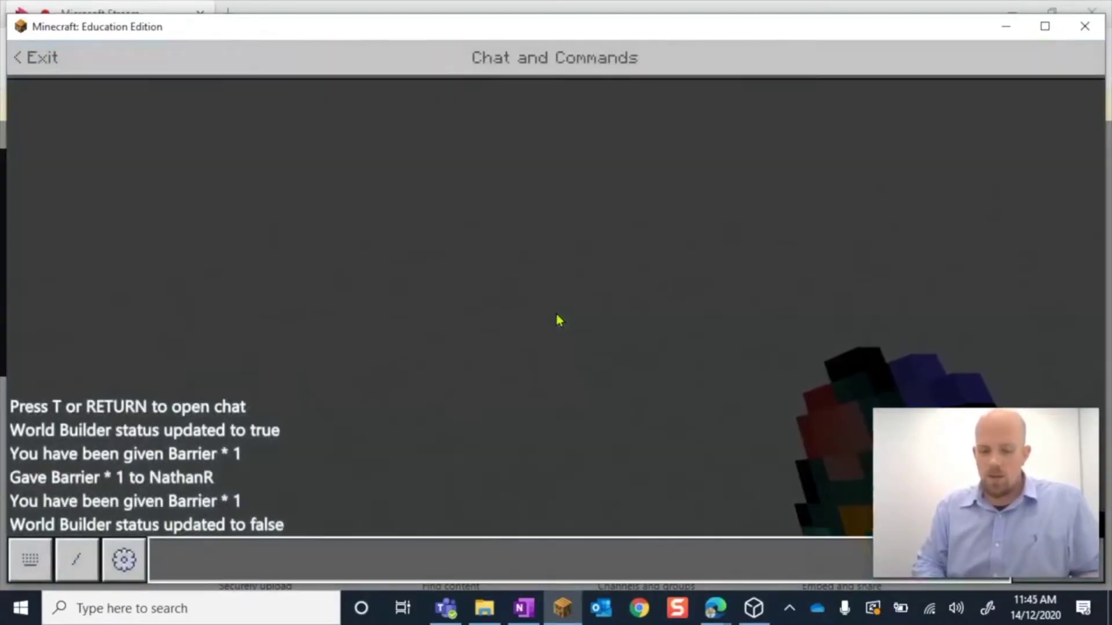
type("/wb")
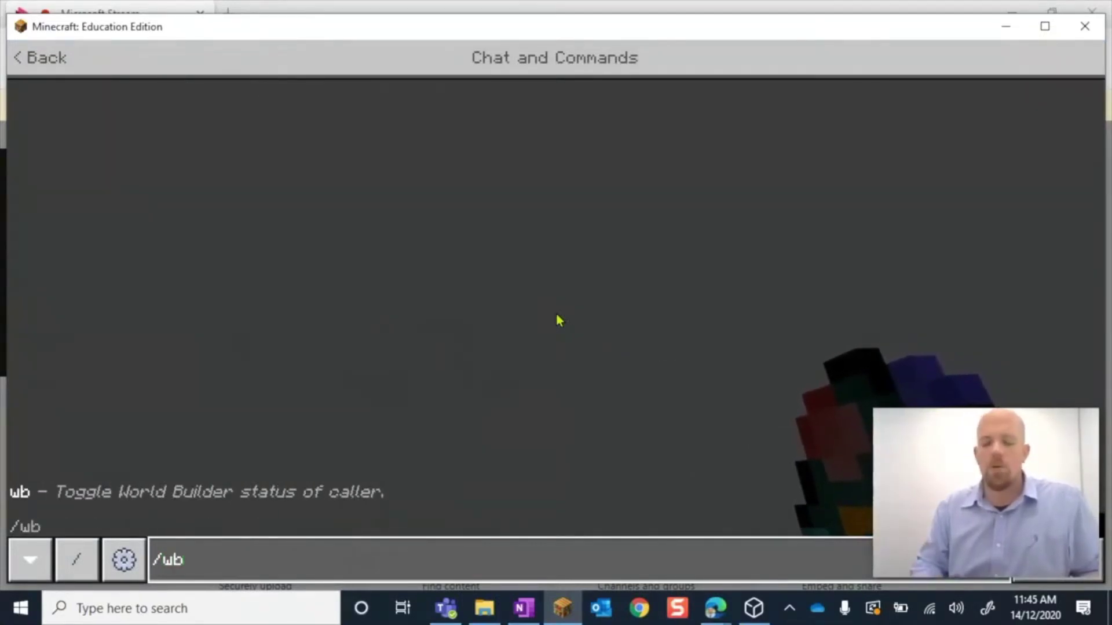
key("Return")
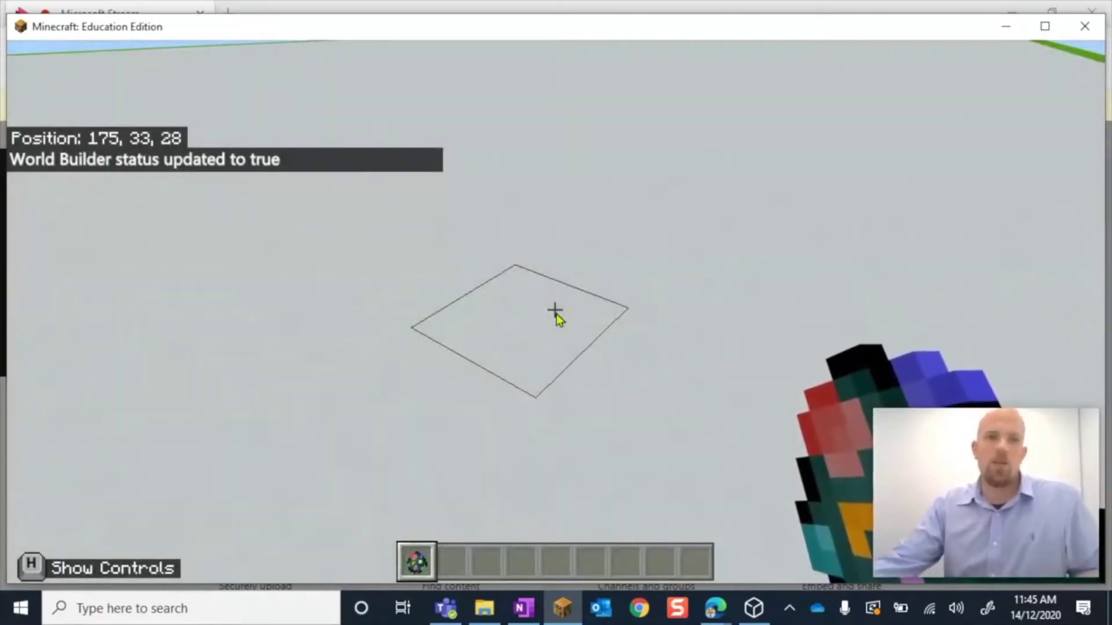
- Spawn an NPC on the outlined block, step closer, and open its Non Player Character settings
mouse_move(555, 312)
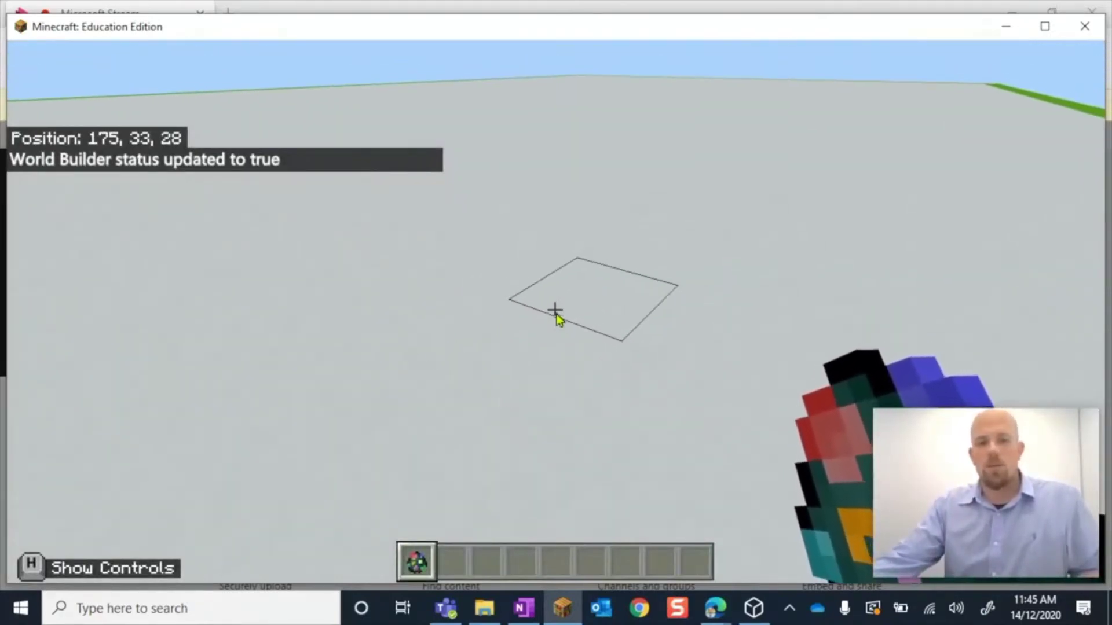
right_click(554, 313)
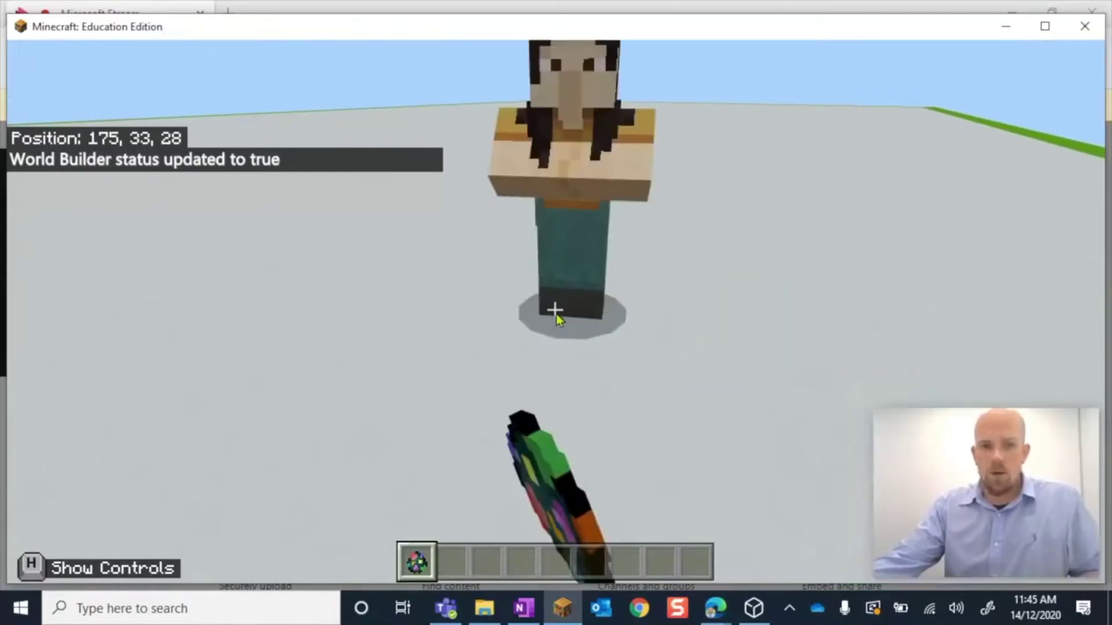
key("w")
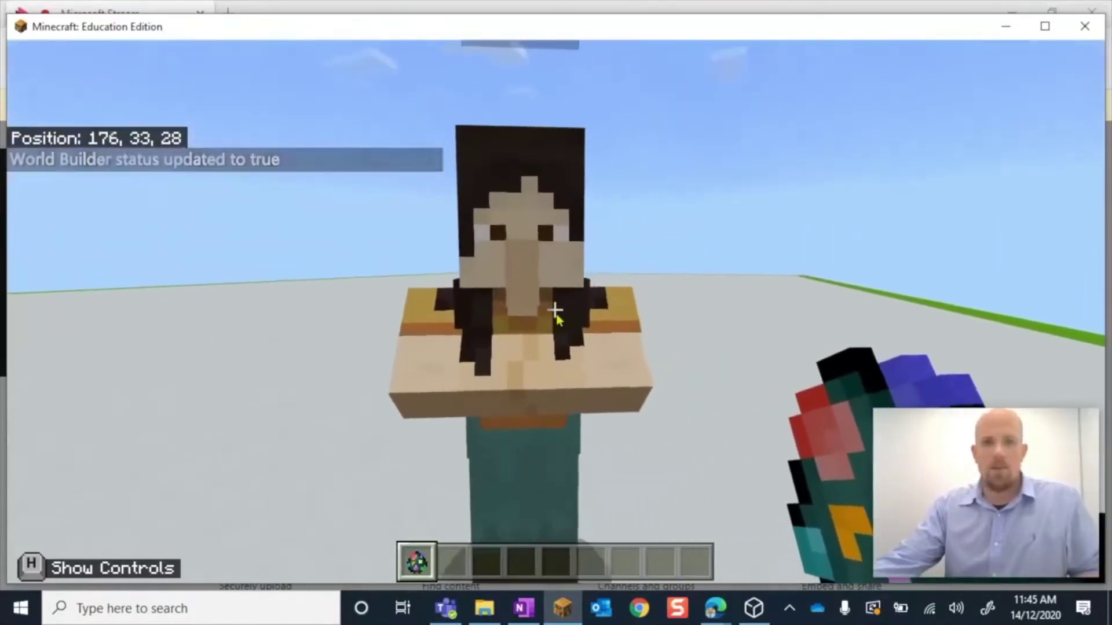
mouse_move(554, 313)
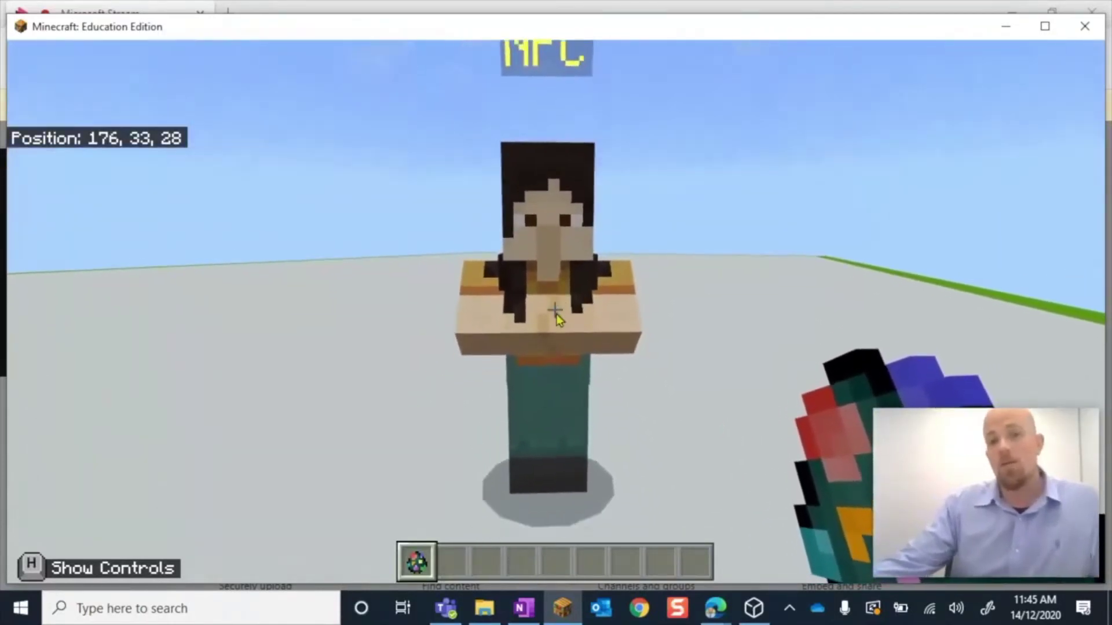
right_click(556, 314)
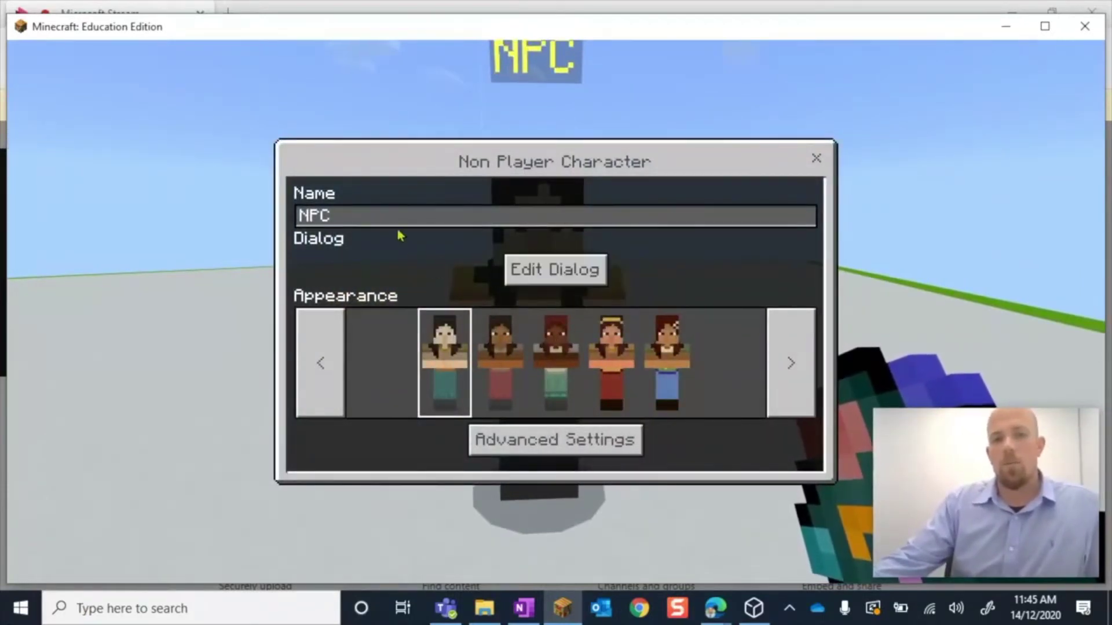
- Rename the NPC from 'NPC' to 'Nathan'
left_click(369, 212)
key("BackSpace")
key("BackSpace")
key("BackSpace")
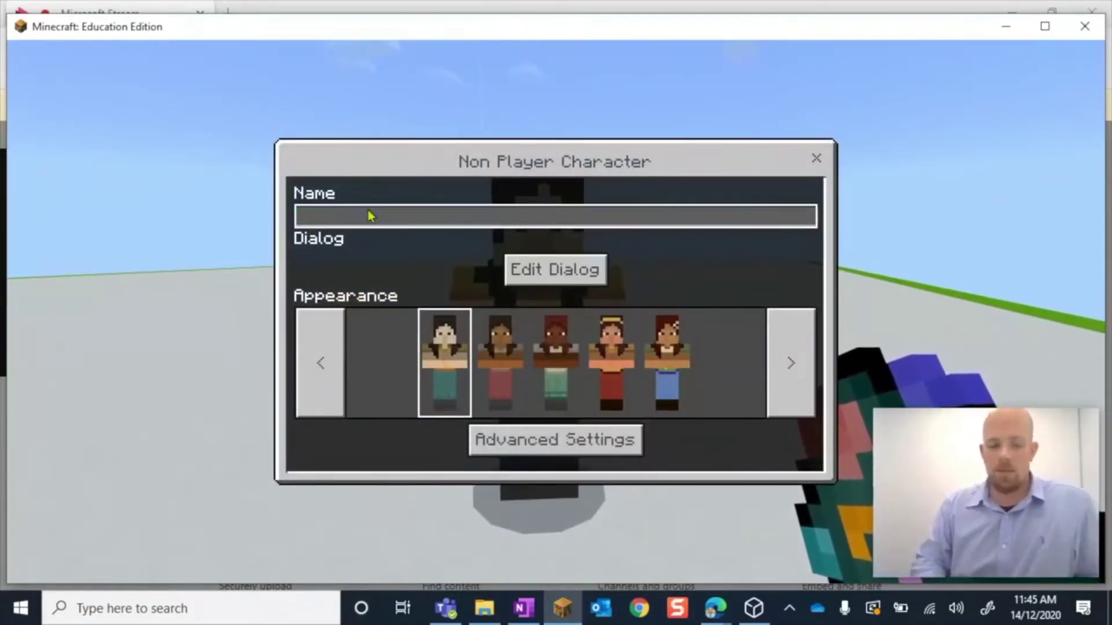
type("Nathan")
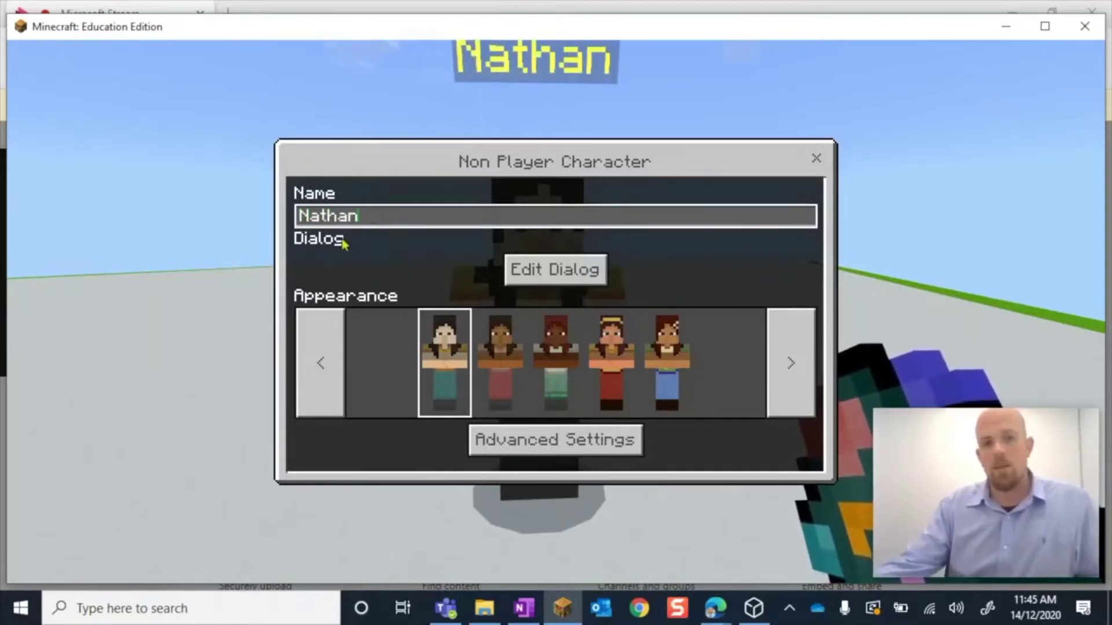
- Write Nathan's dialog as 'Hello' and, on a second line, 'My name is Nathan.........'
left_click(530, 267)
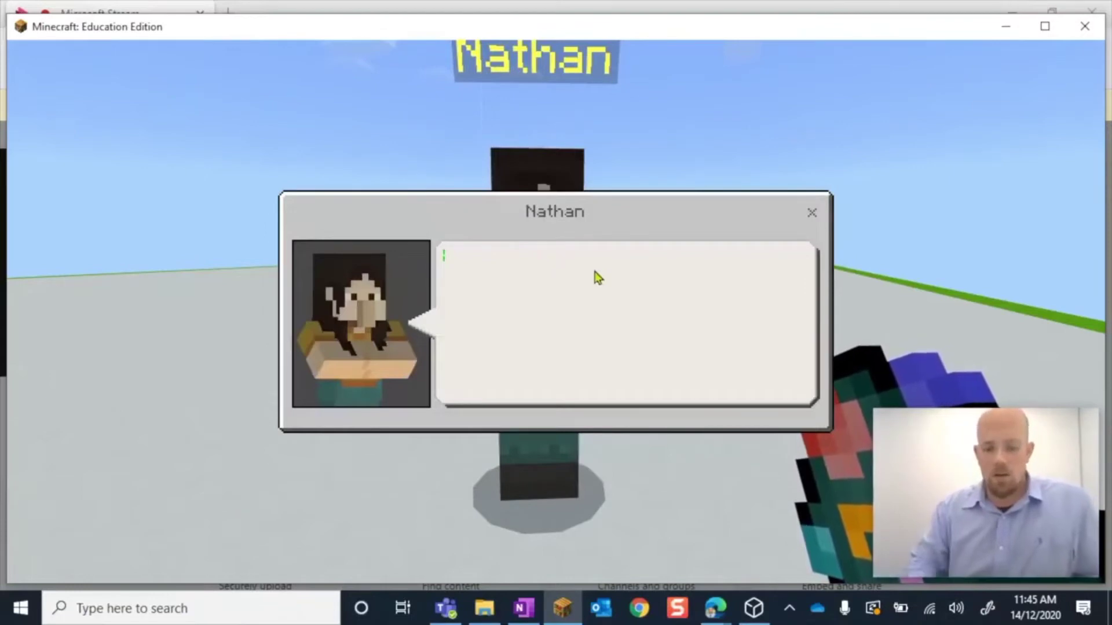
type("Hello")
key("Return")
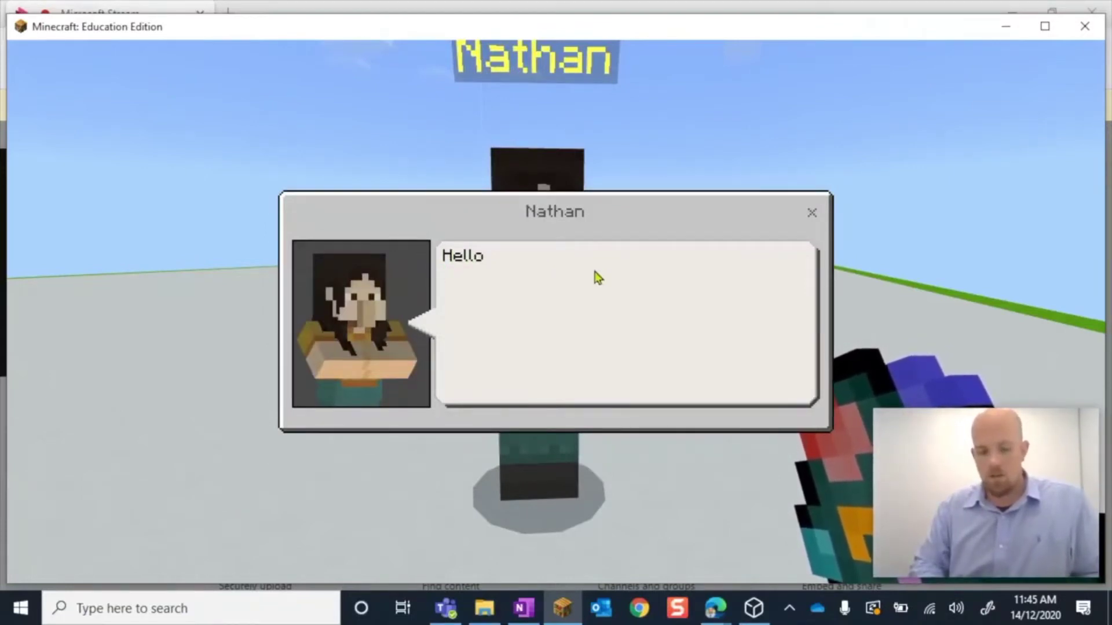
type("My name is Nat")
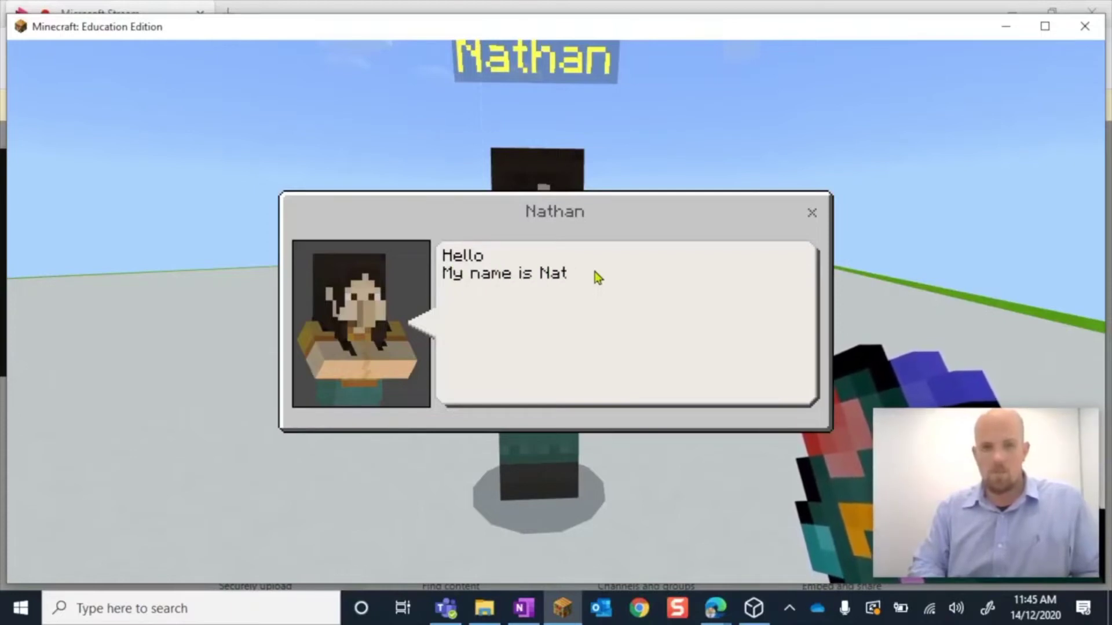
type("han.")
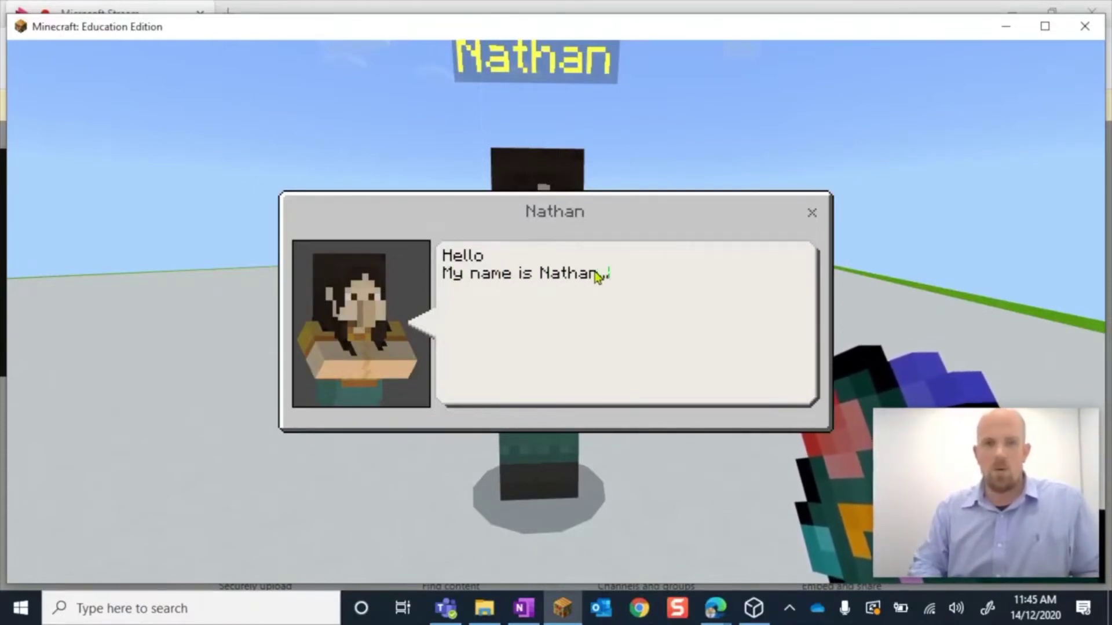
type("........")
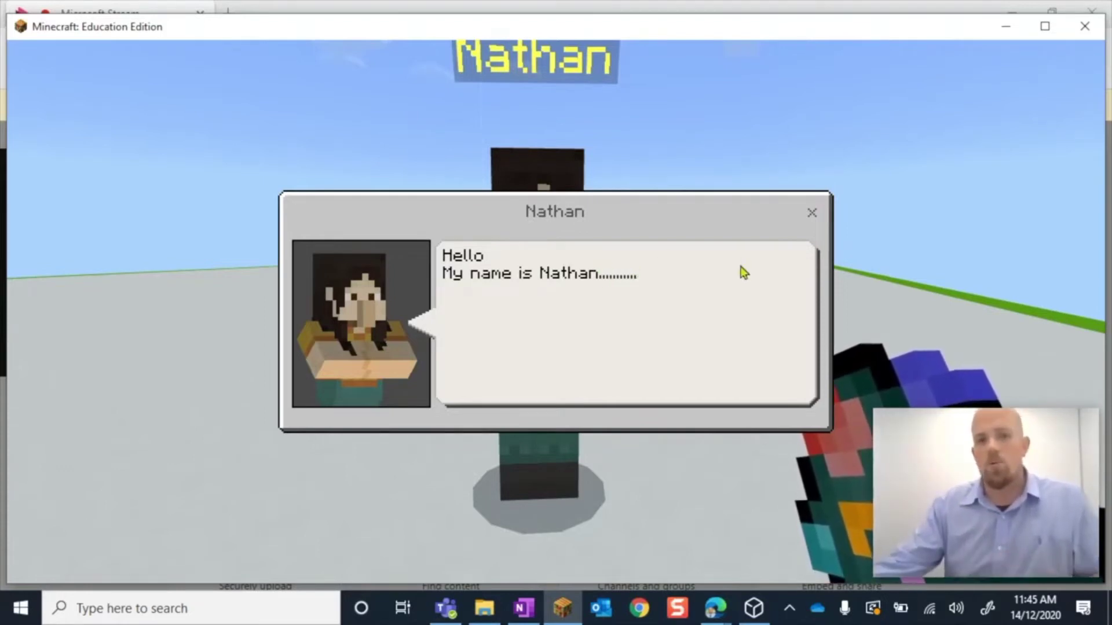
- Give Nathan the fifth lab-coat skin, with glasses and a red bow tie
left_click(811, 213)
left_click(793, 353)
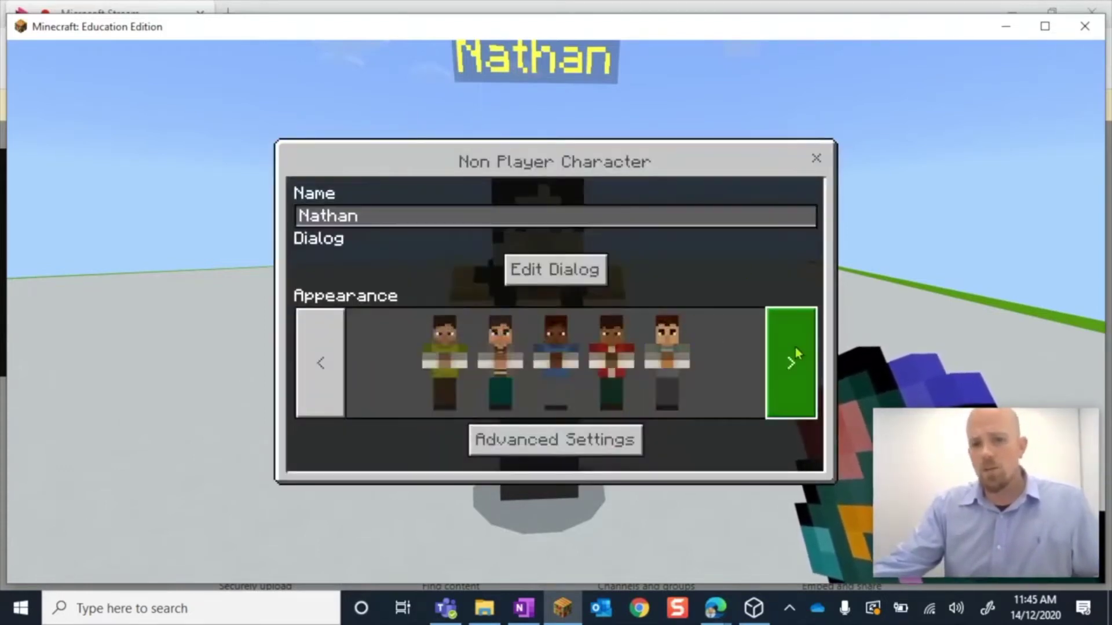
left_click(793, 353)
left_click(316, 362)
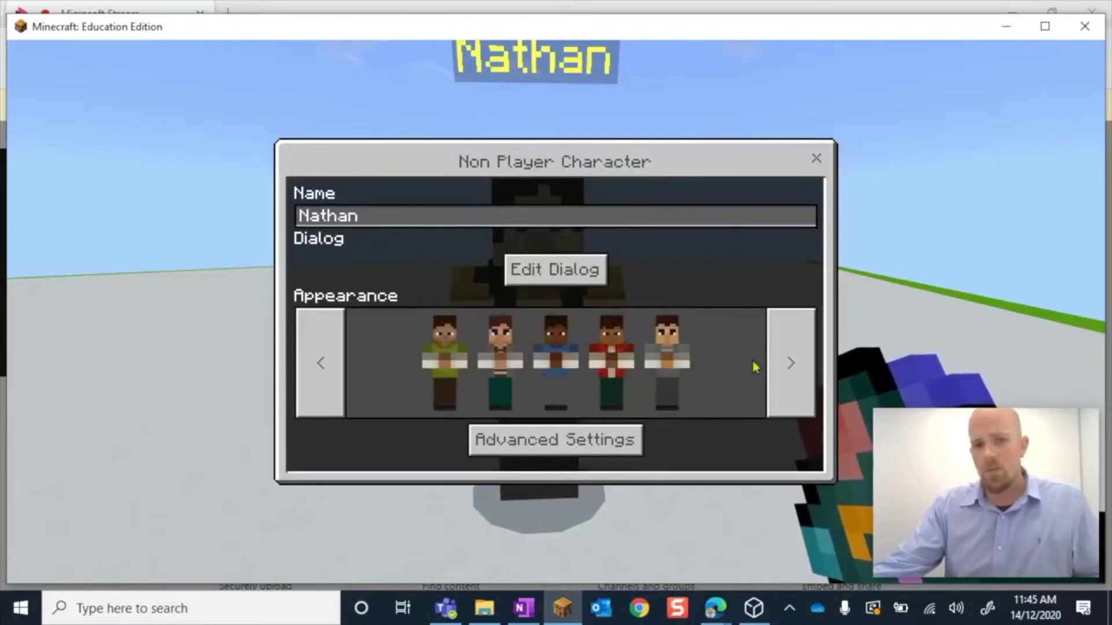
left_click(779, 361)
left_click(781, 364)
left_click(780, 364)
left_click(320, 362)
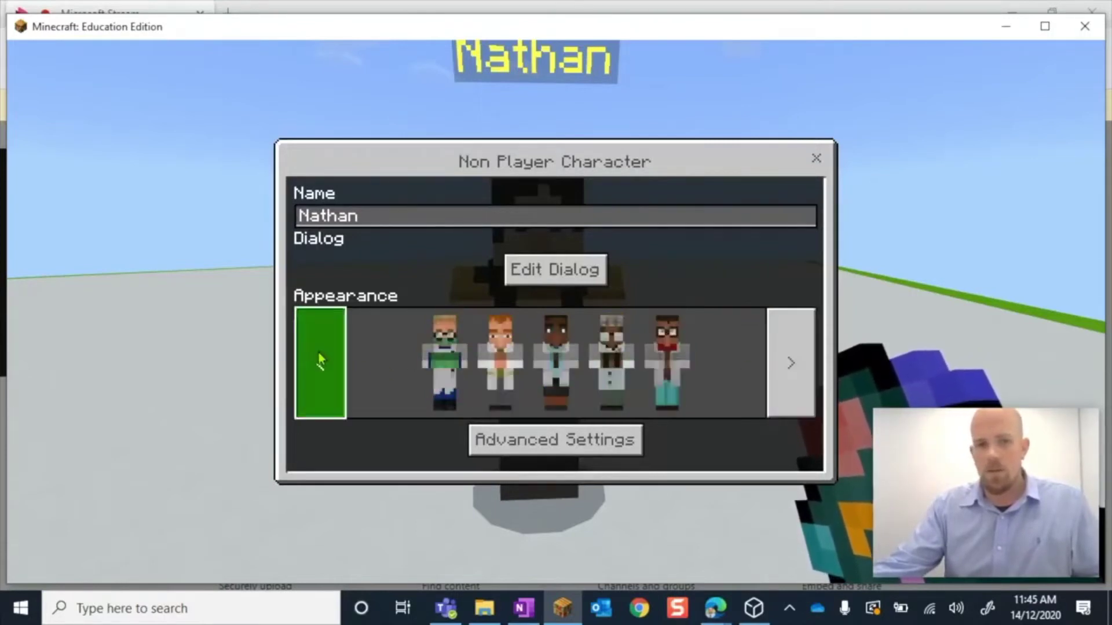
left_click(674, 350)
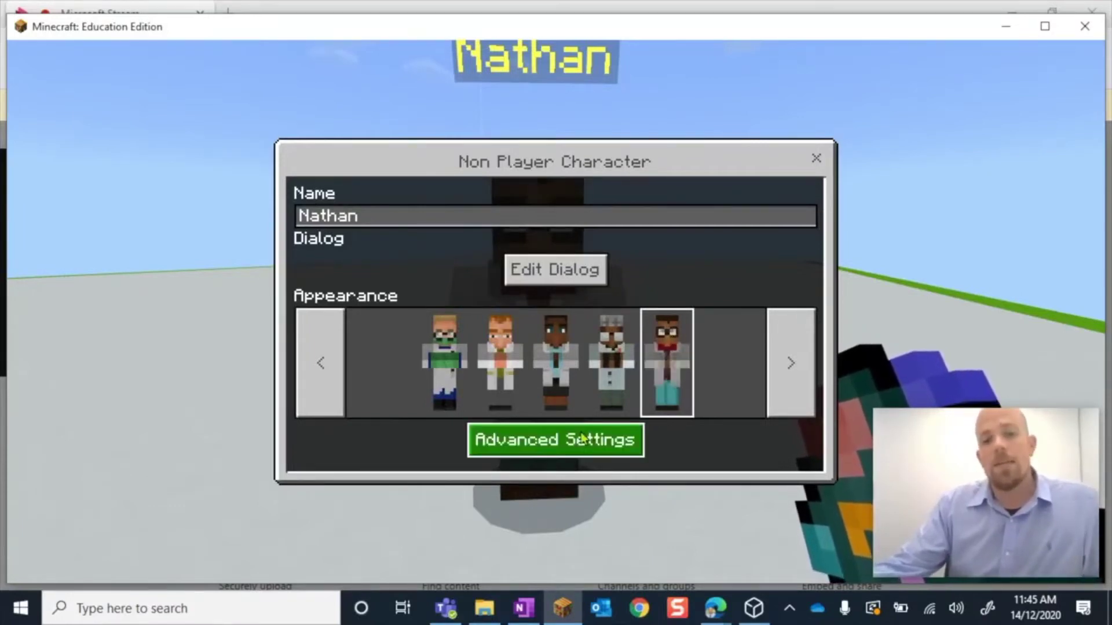
left_click(545, 450)
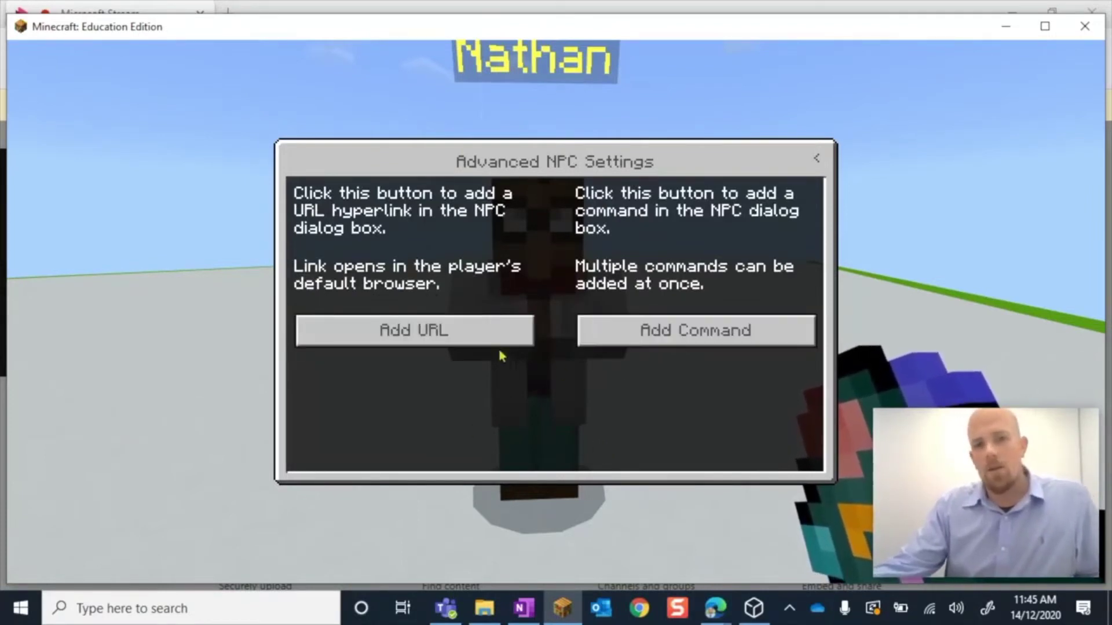
left_click(450, 328)
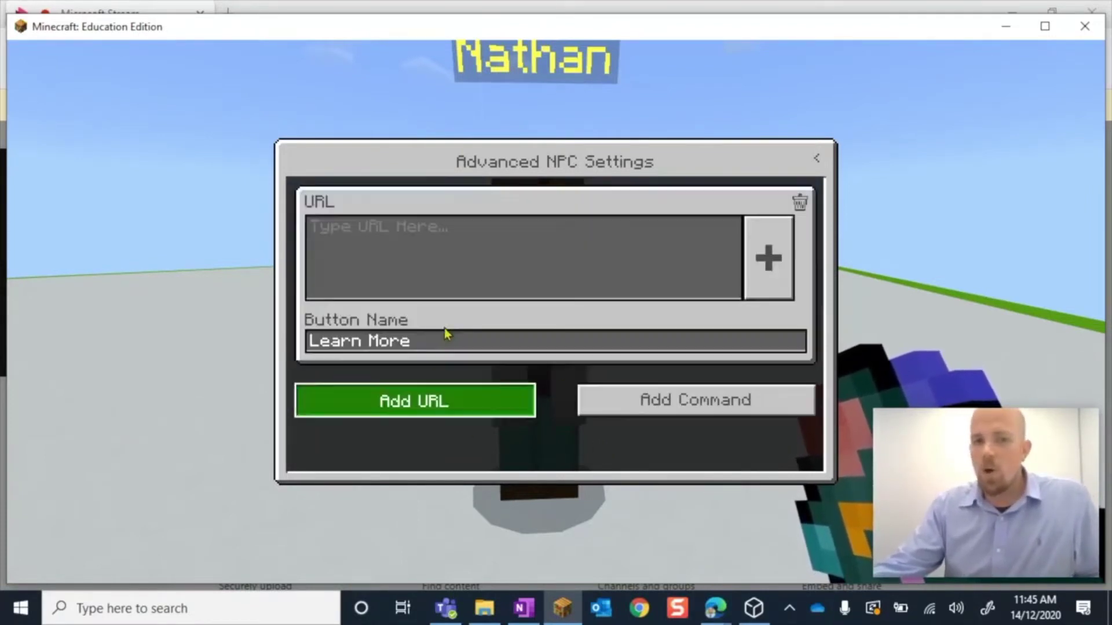
left_click(388, 244)
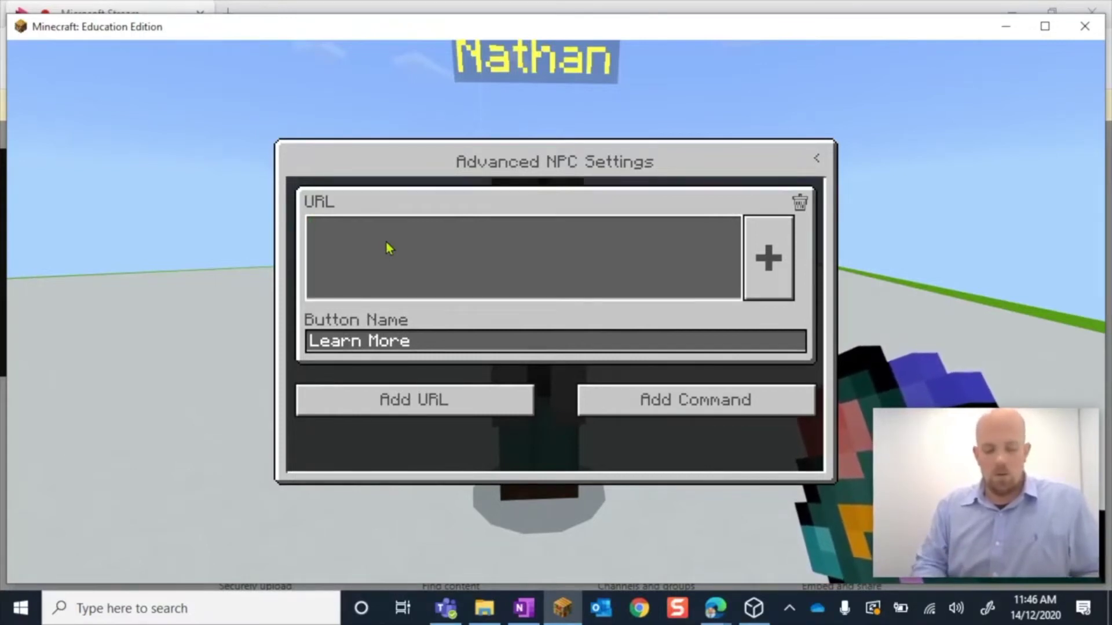
type("www.mi")
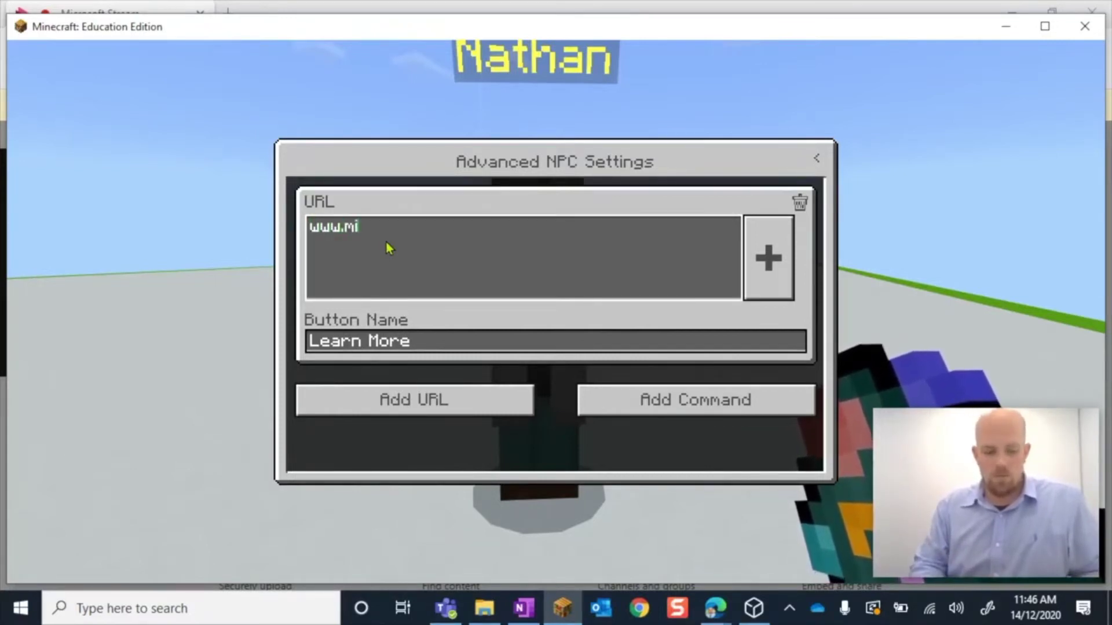
type("crosoft.com")
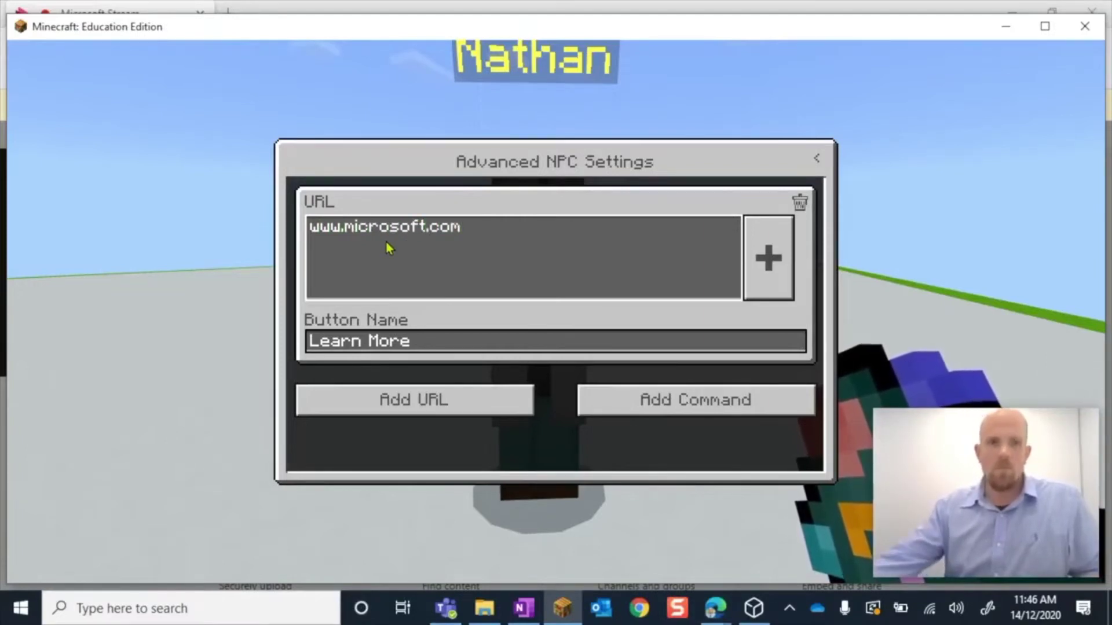
left_click(409, 343)
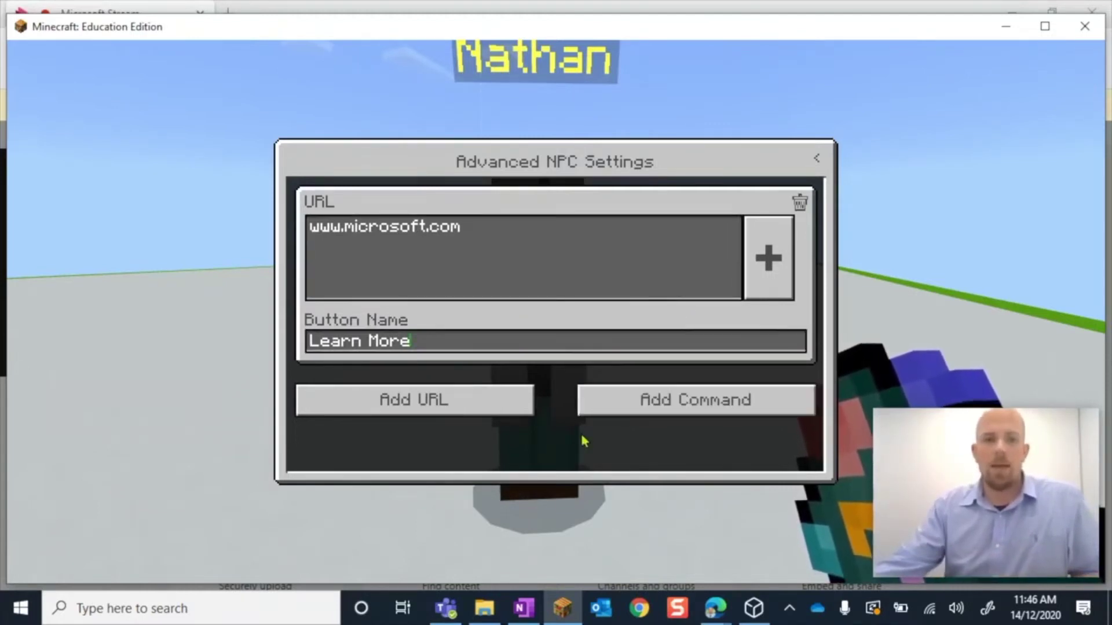
left_click(713, 407)
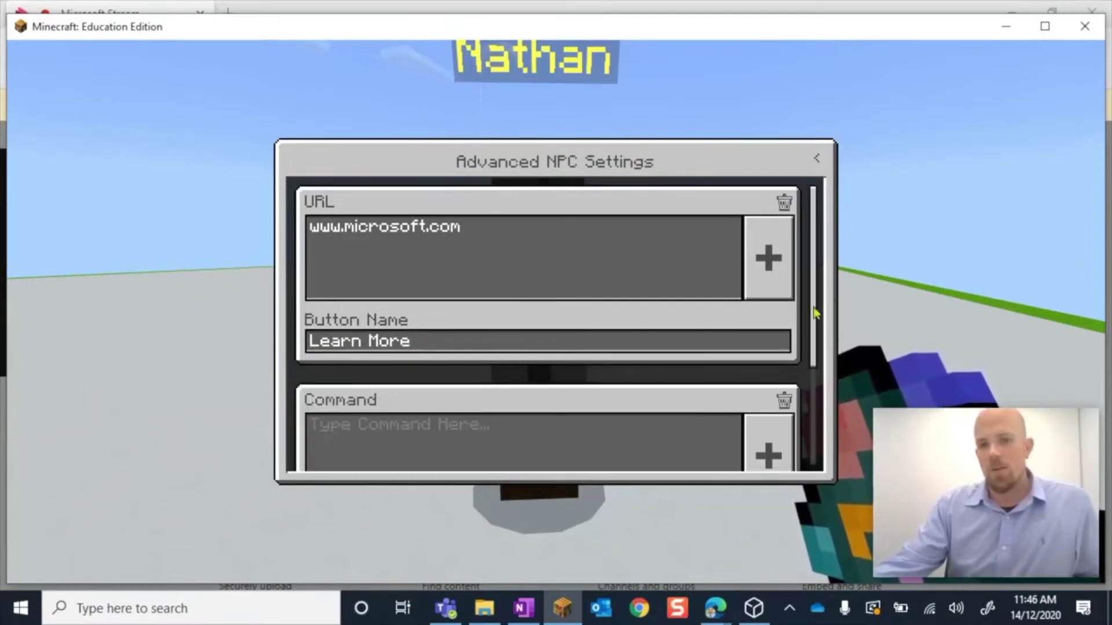
- Enter the command '/give @a barrier' and set it to run from a dialog button
left_click_drag(815, 325, 814, 369)
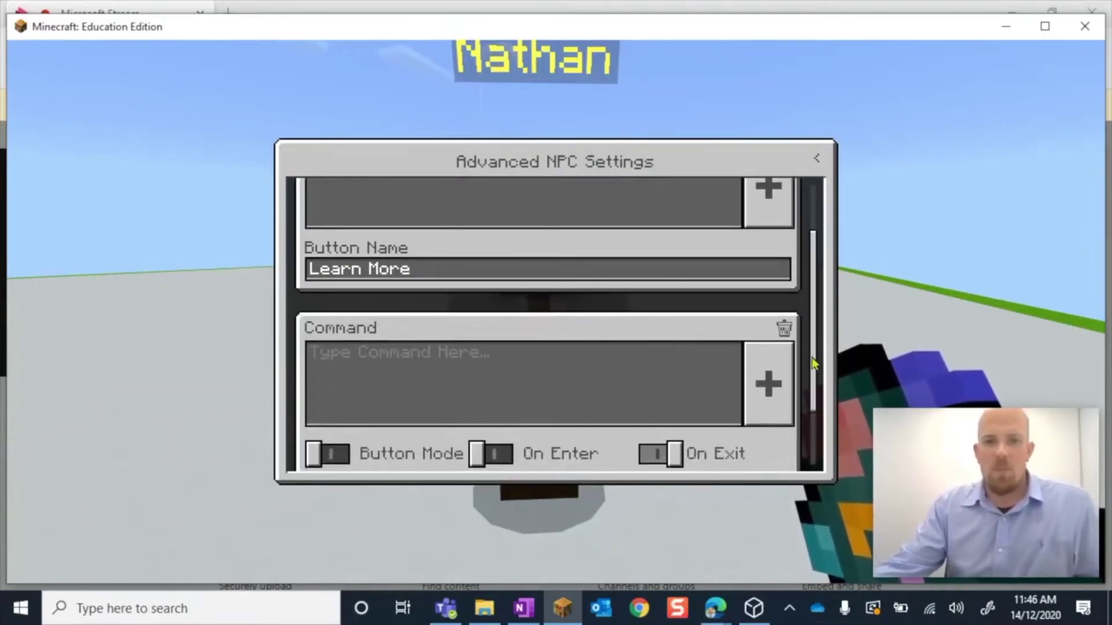
scroll(814, 363, "down", 2)
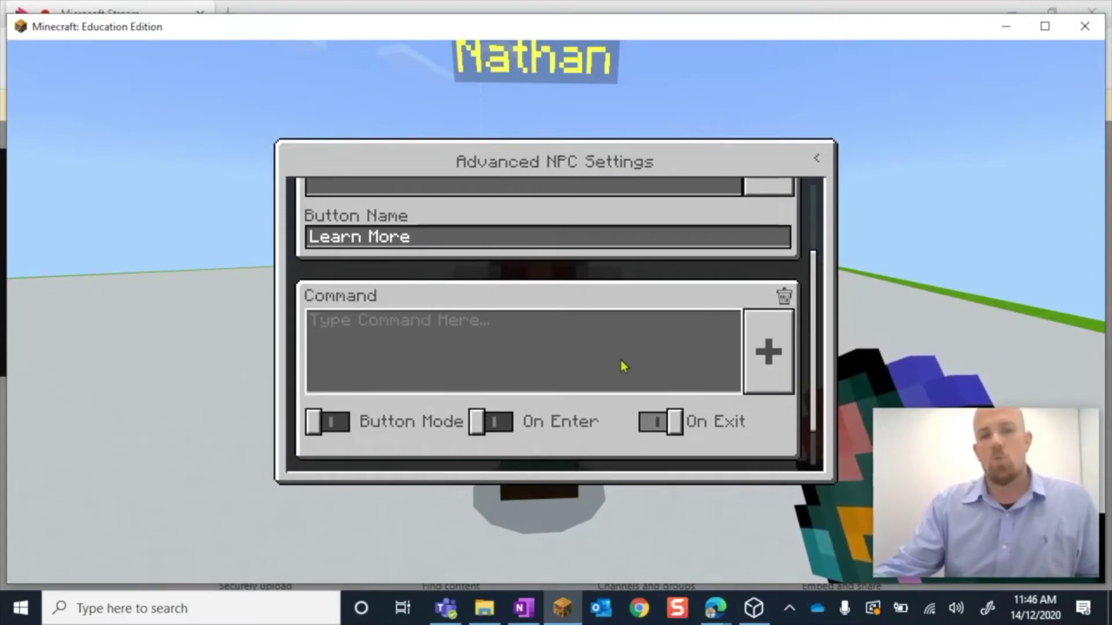
scroll(557, 359, "down", 2)
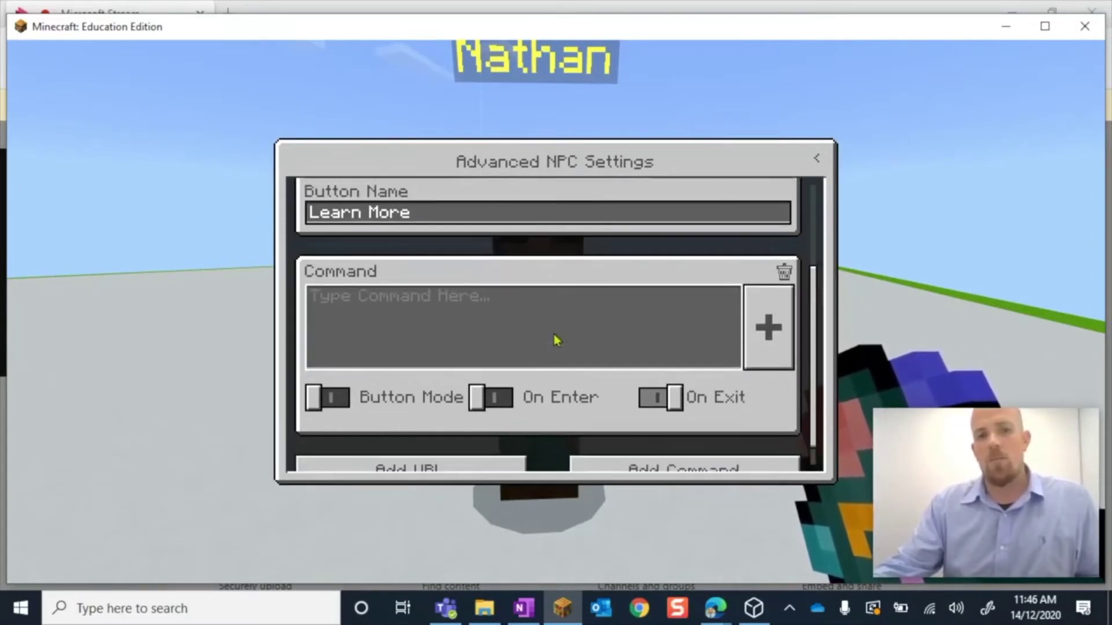
left_click(552, 330)
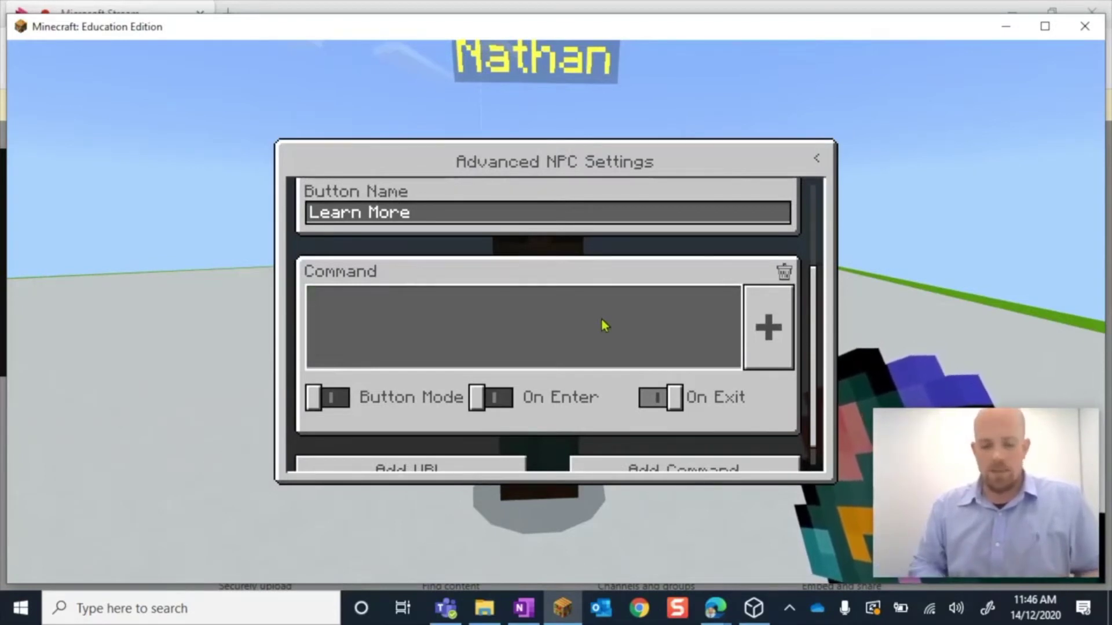
type("/give")
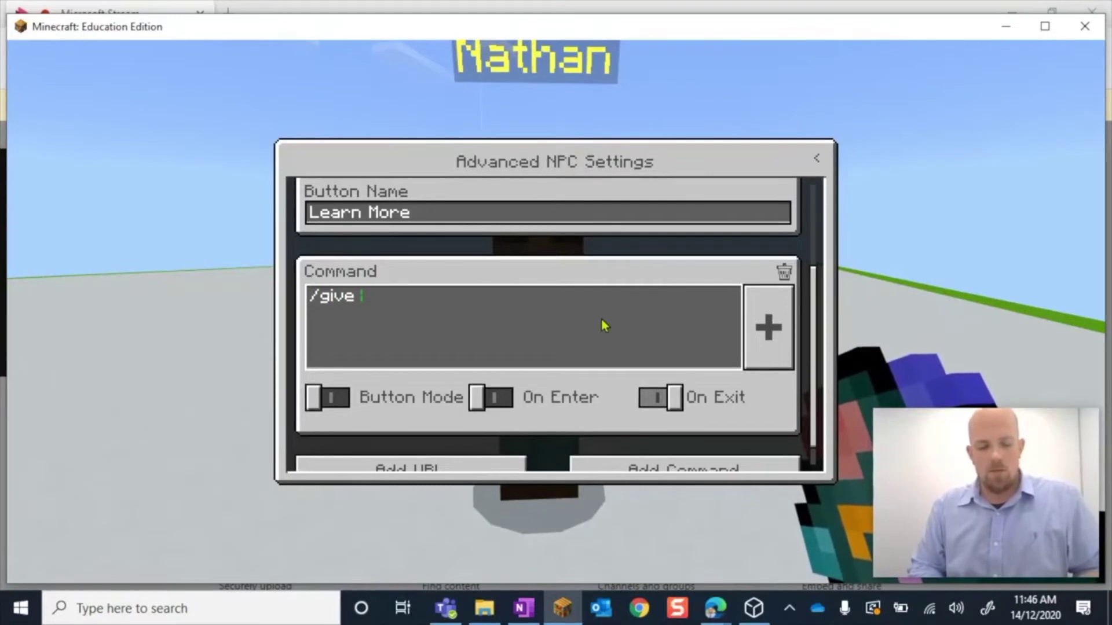
type(" @")
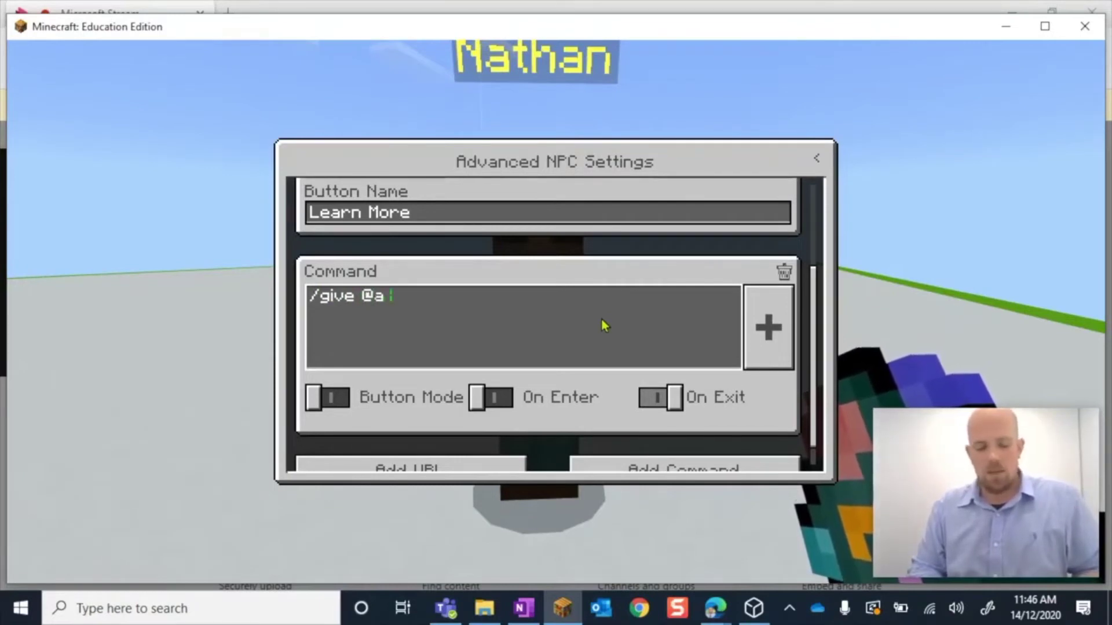
type("a barrier")
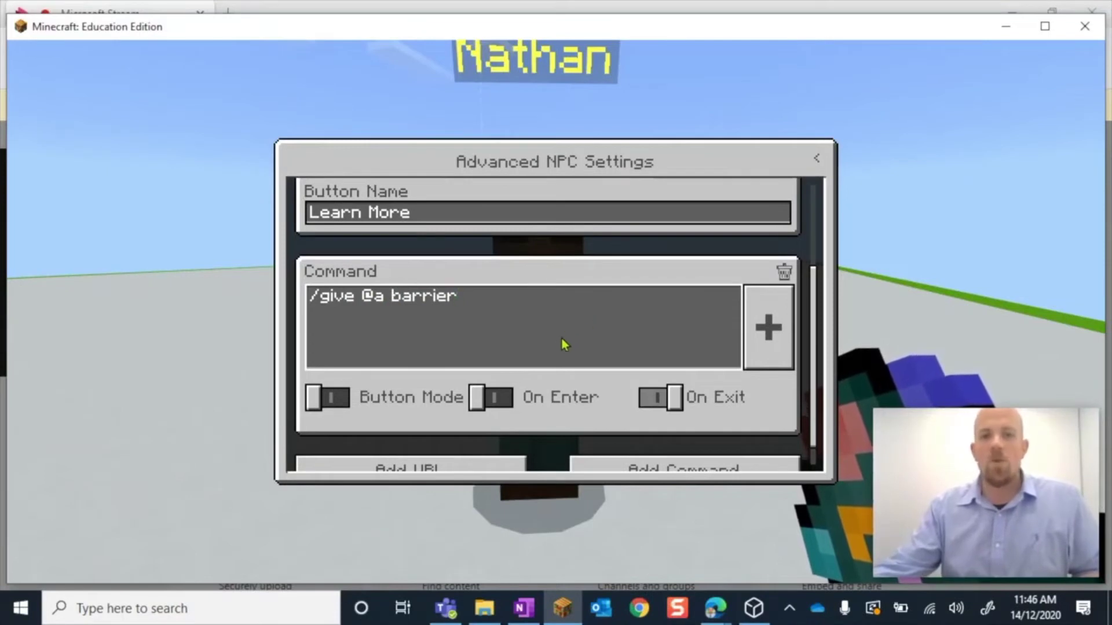
left_click(329, 398)
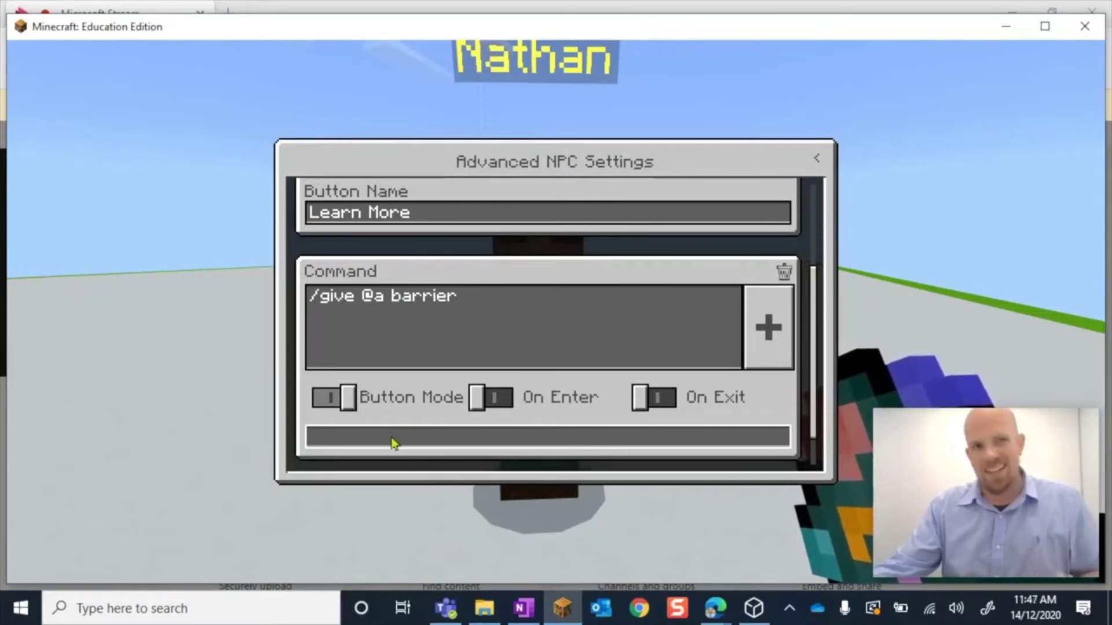
- Keep the /give @a barrier command in Button Mode and name its button 'Barrier'
left_click(498, 399)
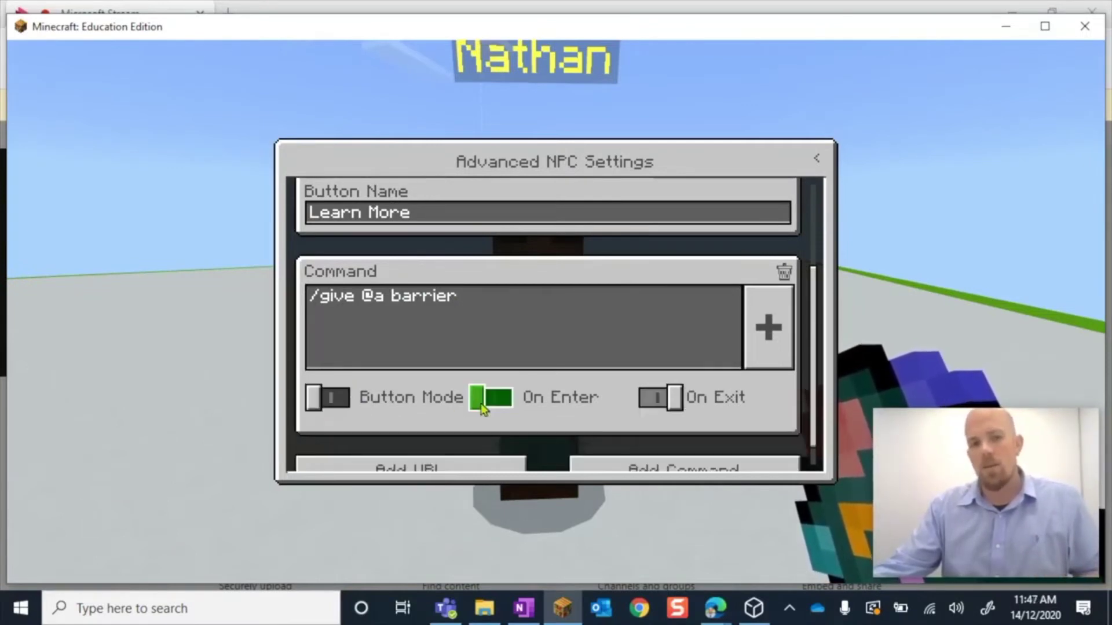
left_click(501, 402)
left_click(513, 400)
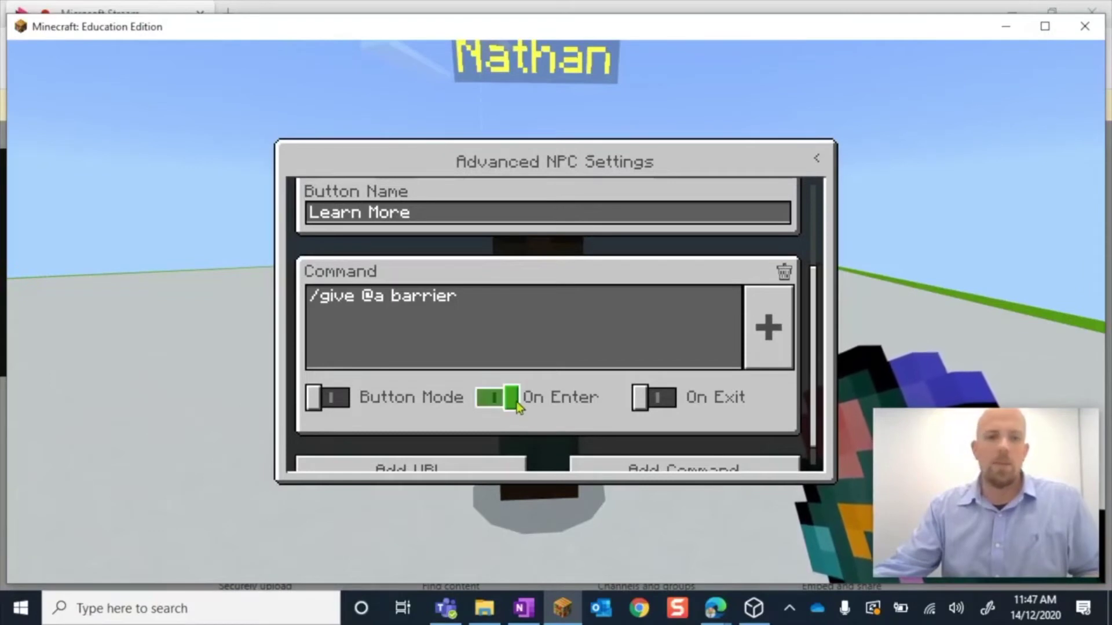
left_click(660, 399)
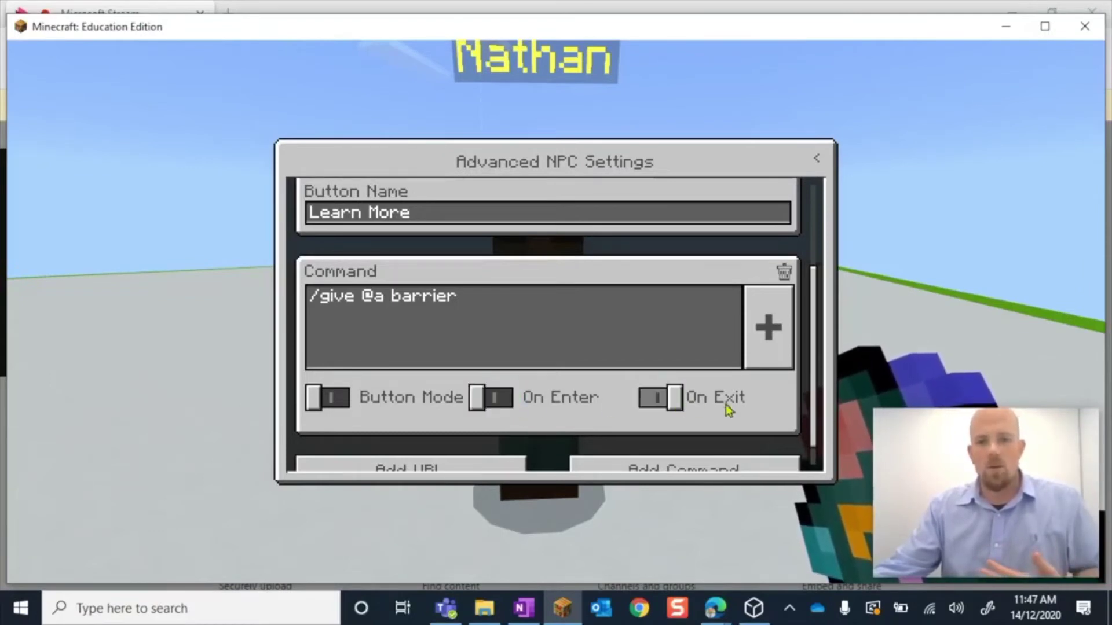
left_click(686, 399)
left_click(686, 401)
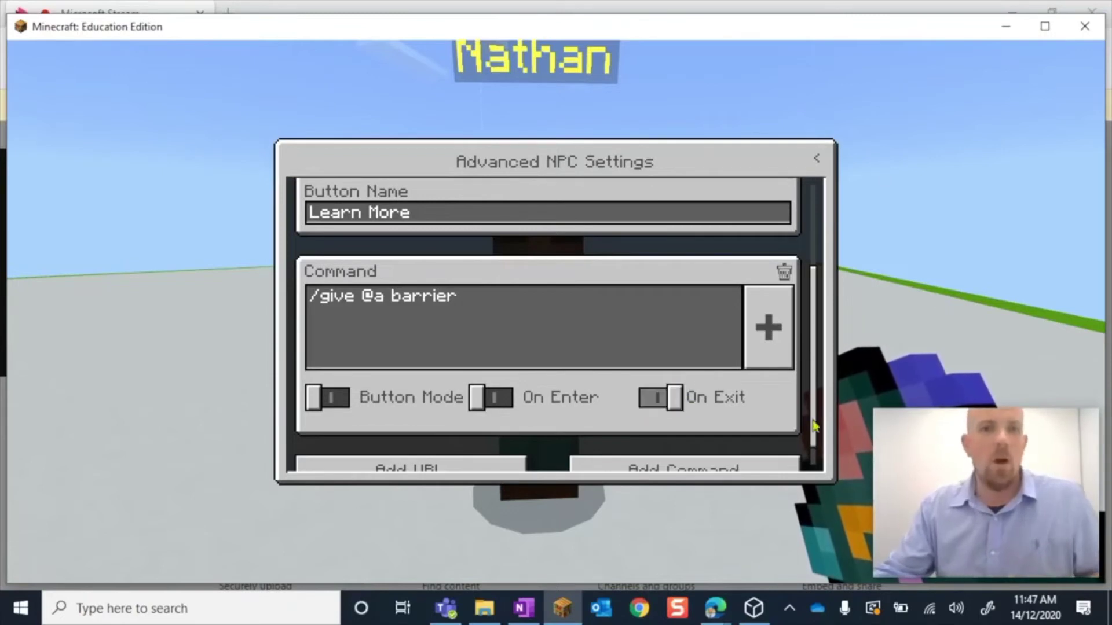
left_click(330, 398)
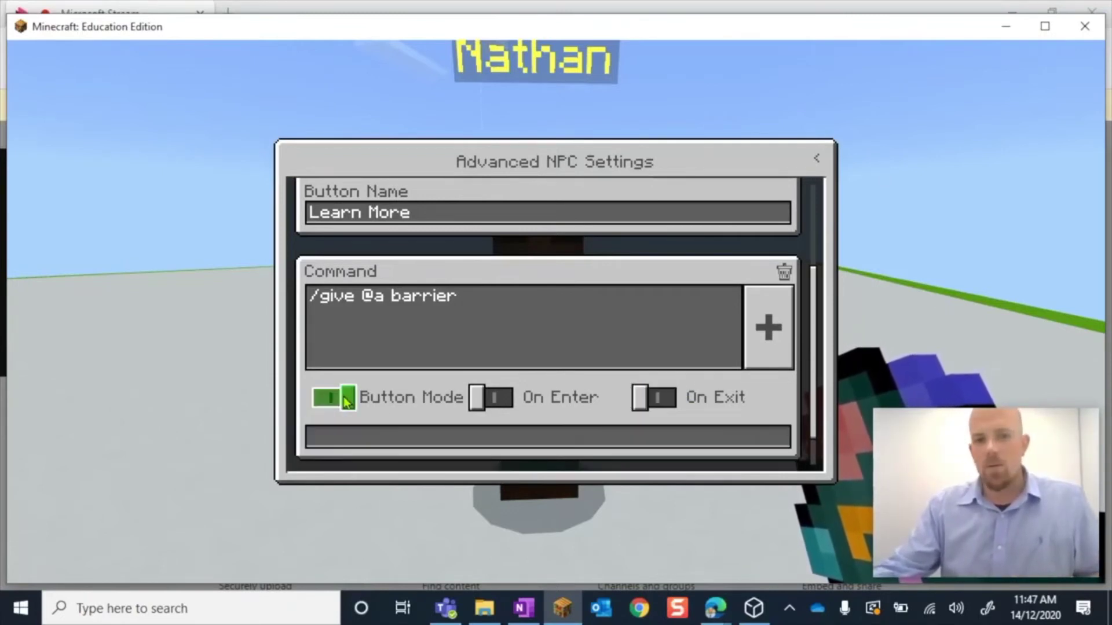
left_click(357, 442)
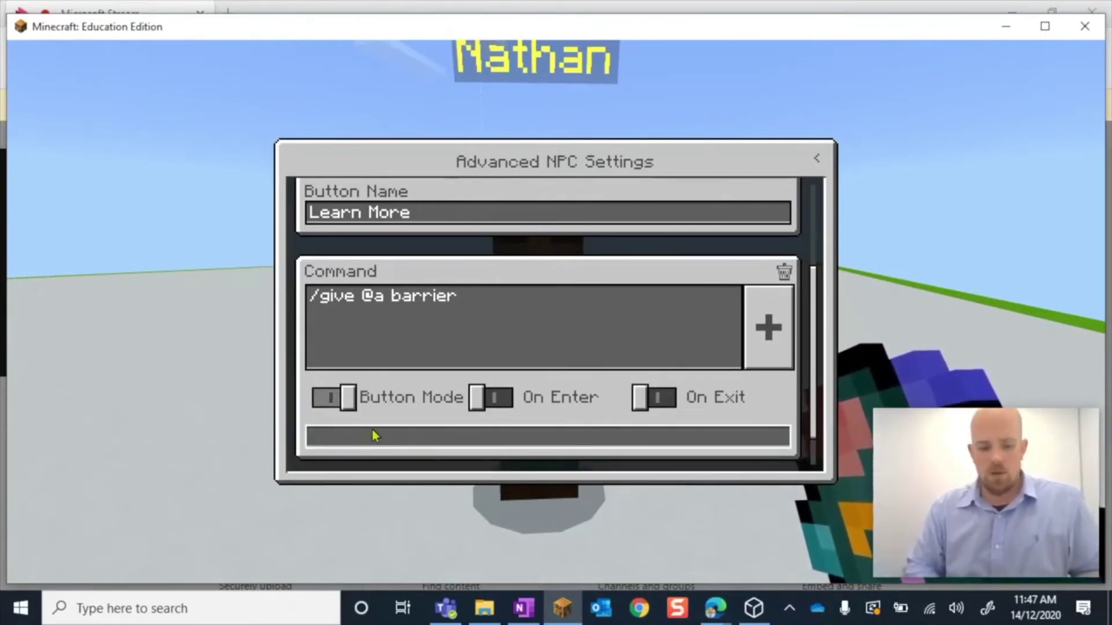
type("Barrier")
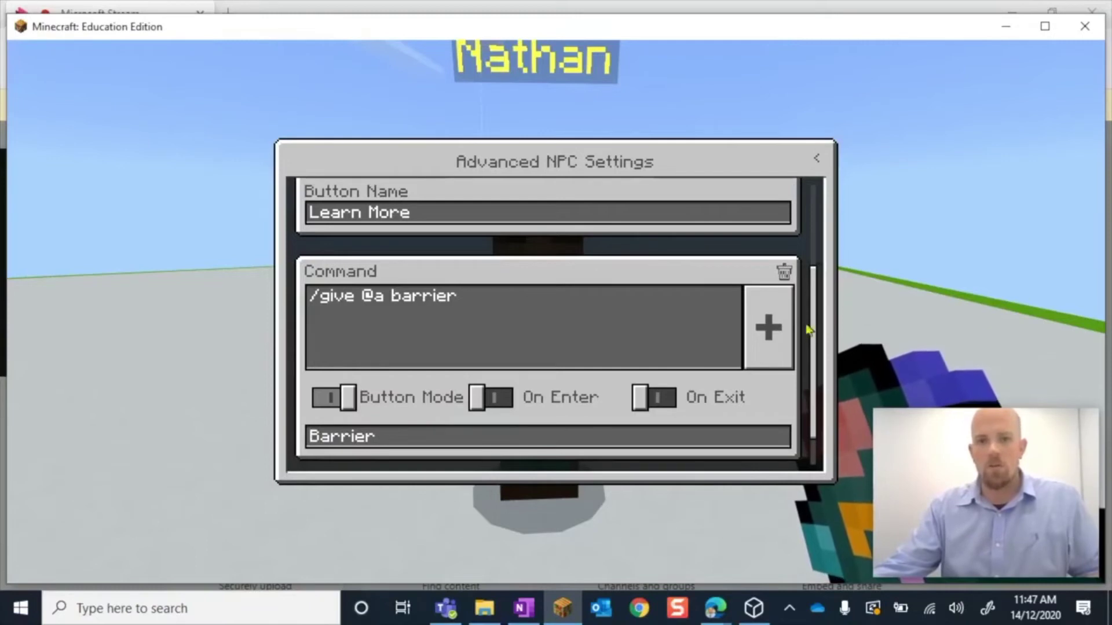
- Close Nathan's settings and run /wb to toggle World Builder
left_click_drag(813, 333, 819, 250)
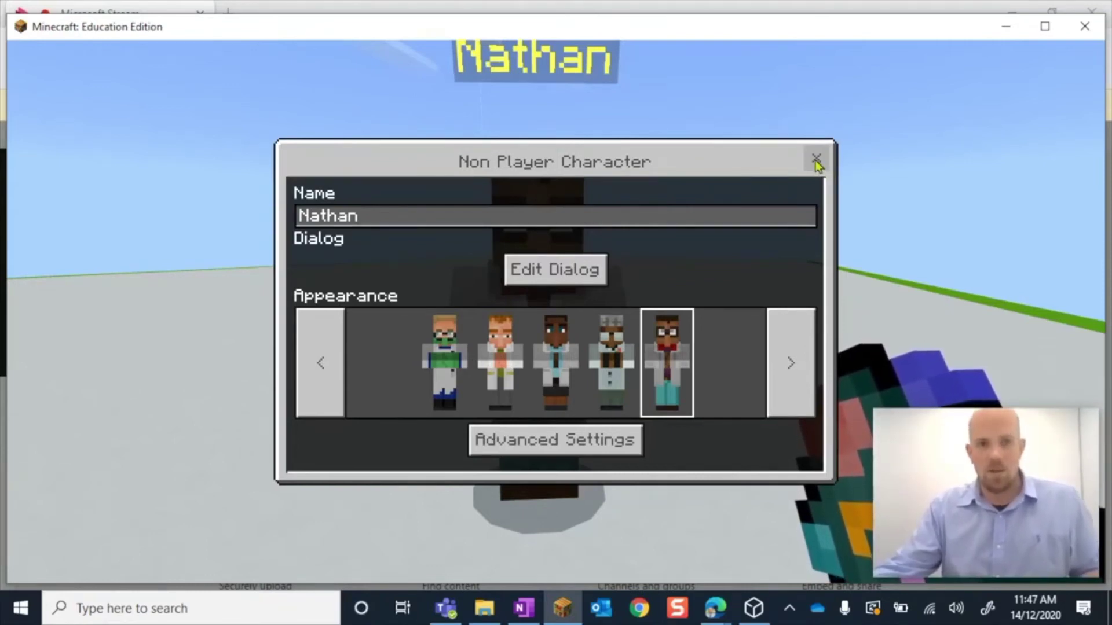
left_click(816, 160)
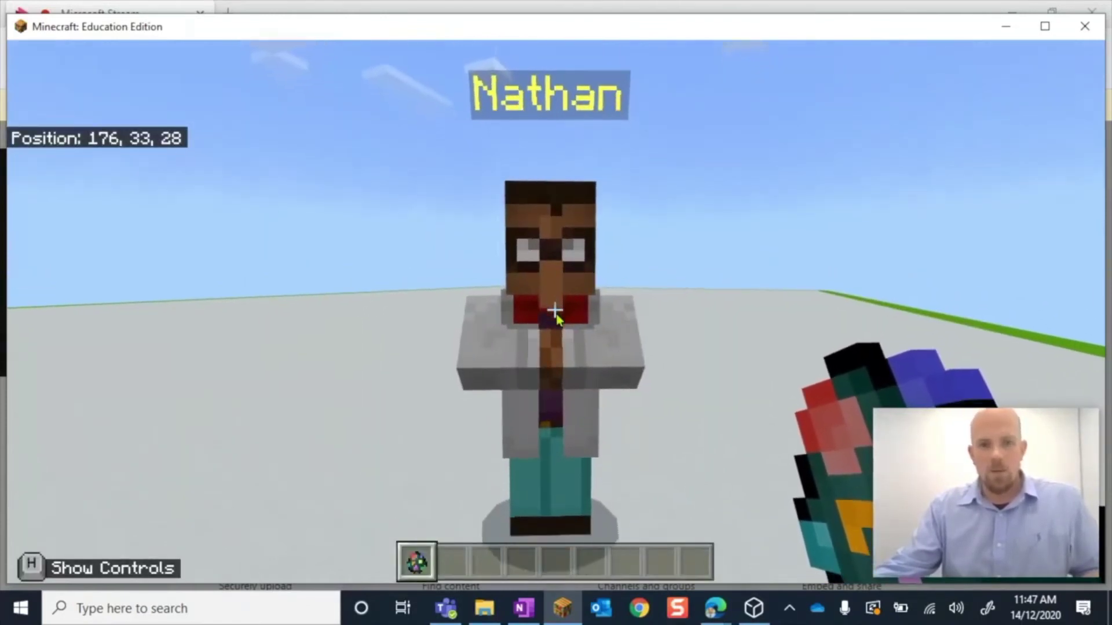
right_click(555, 313)
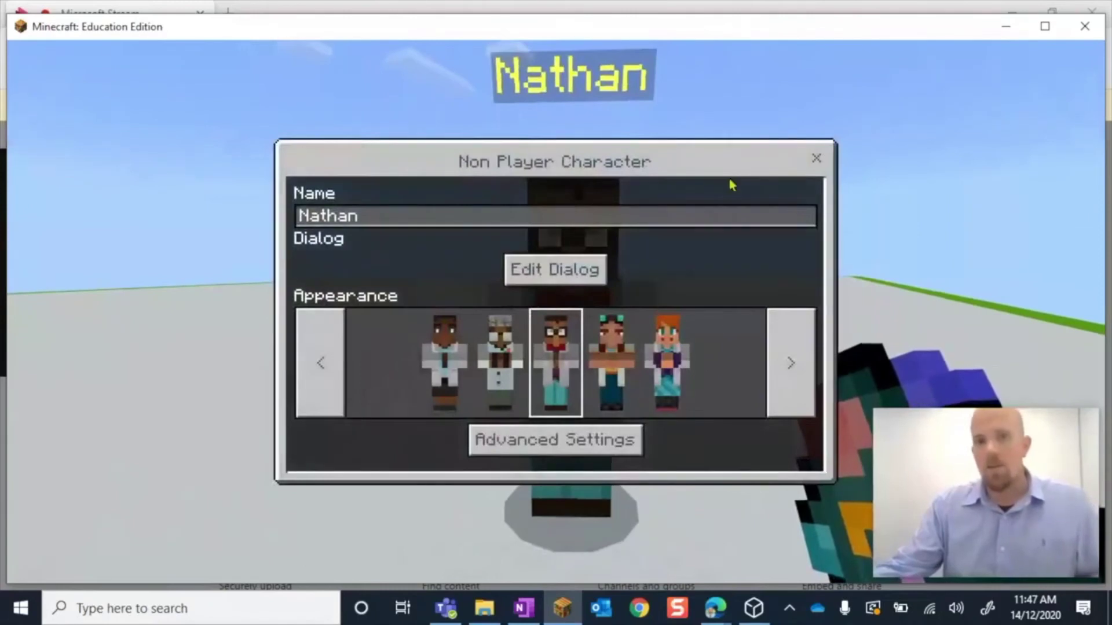
left_click(816, 157)
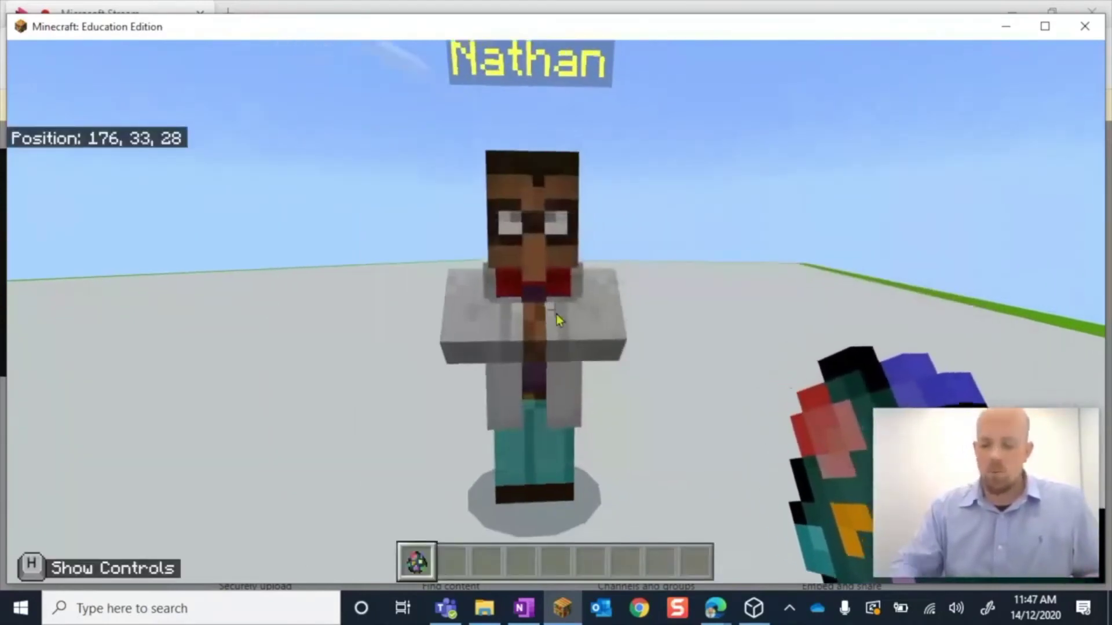
key("slash")
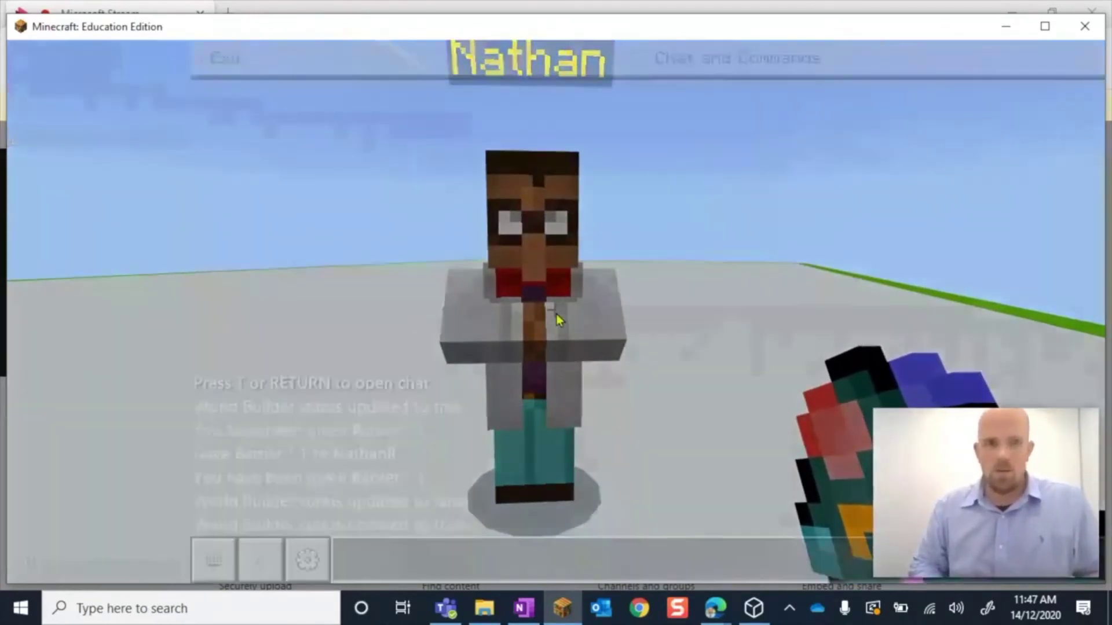
type("wb")
key("Return")
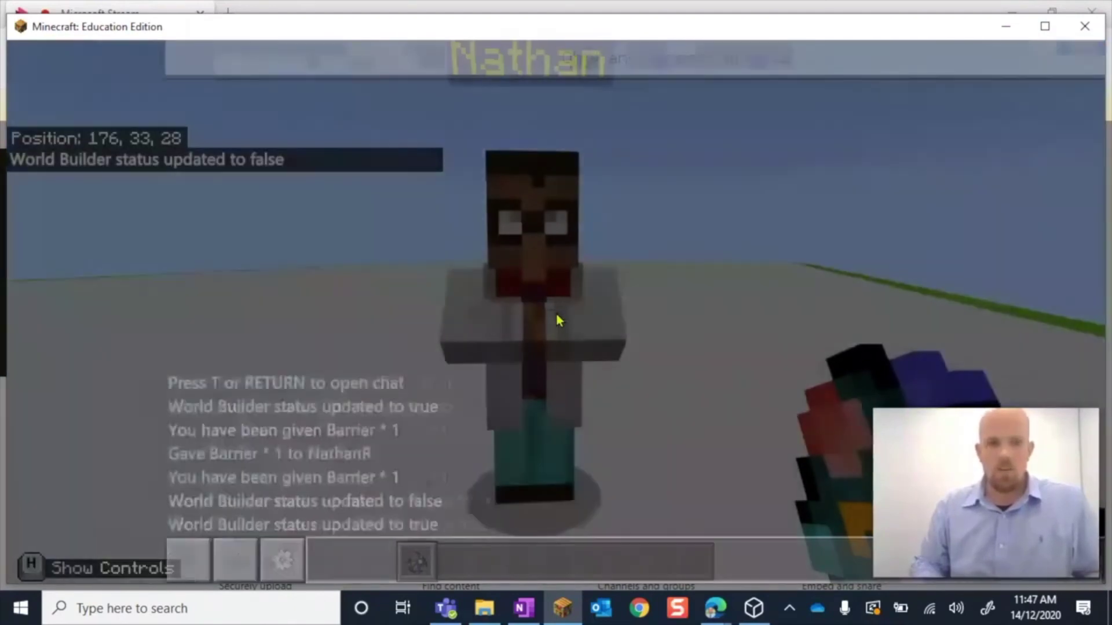
- Test Nathan's greeting with its Learn More and Barrier buttons, then close it and dismiss chat
right_click(556, 319)
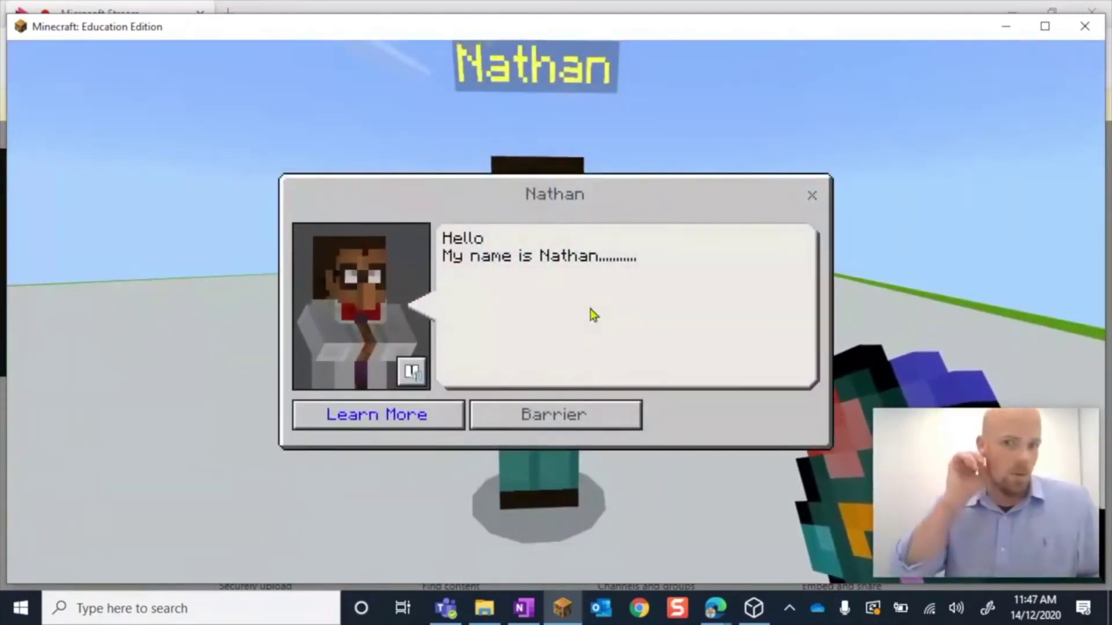
left_click(810, 195)
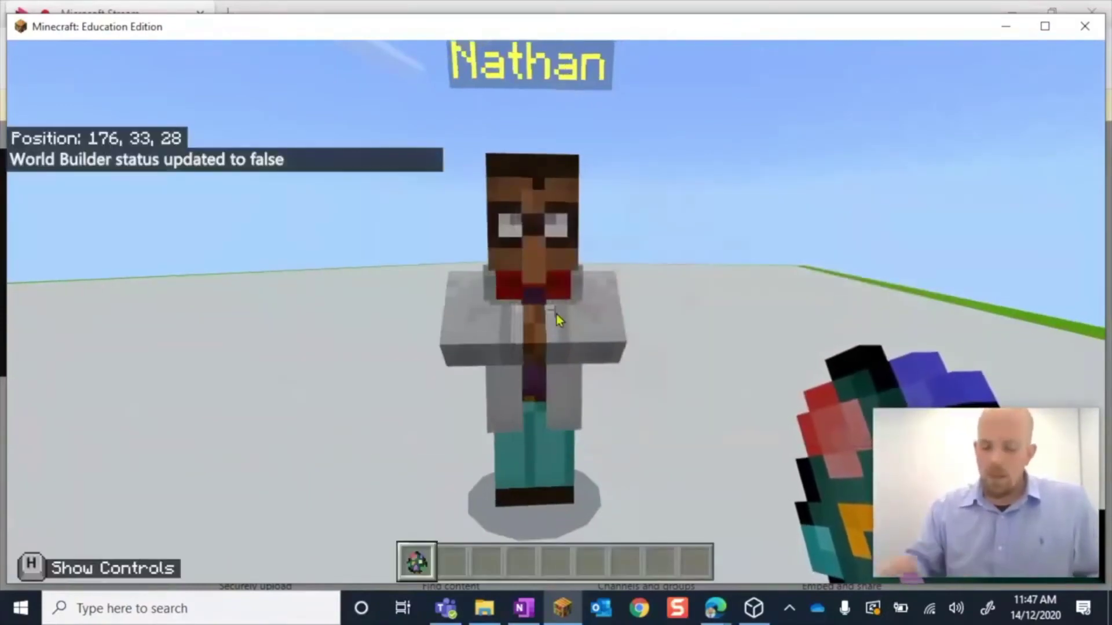
type("t/w")
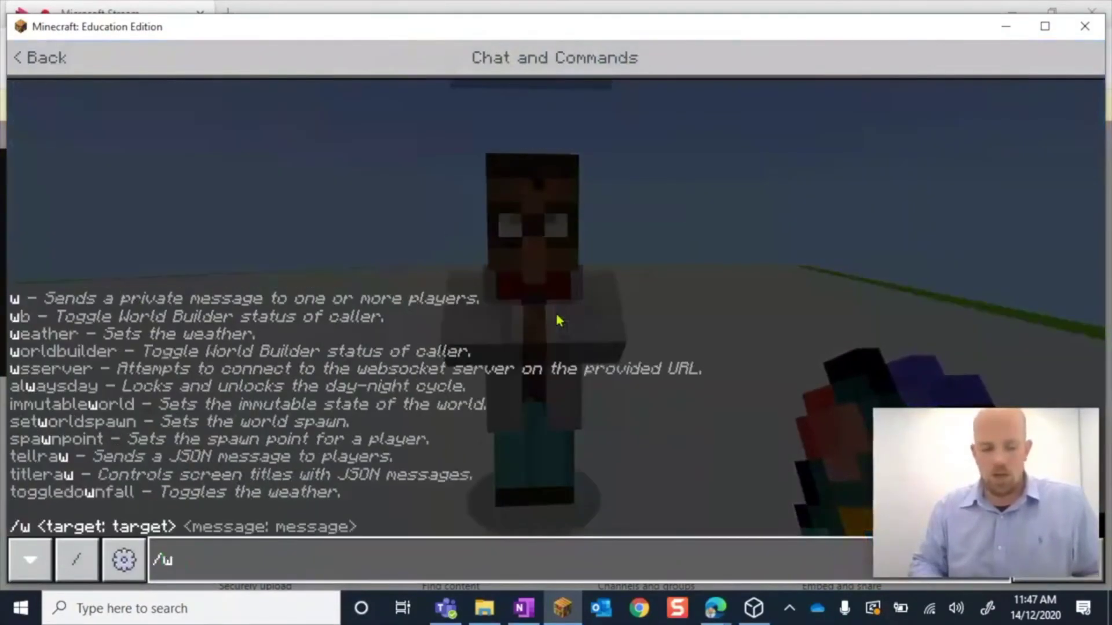
key("Escape")
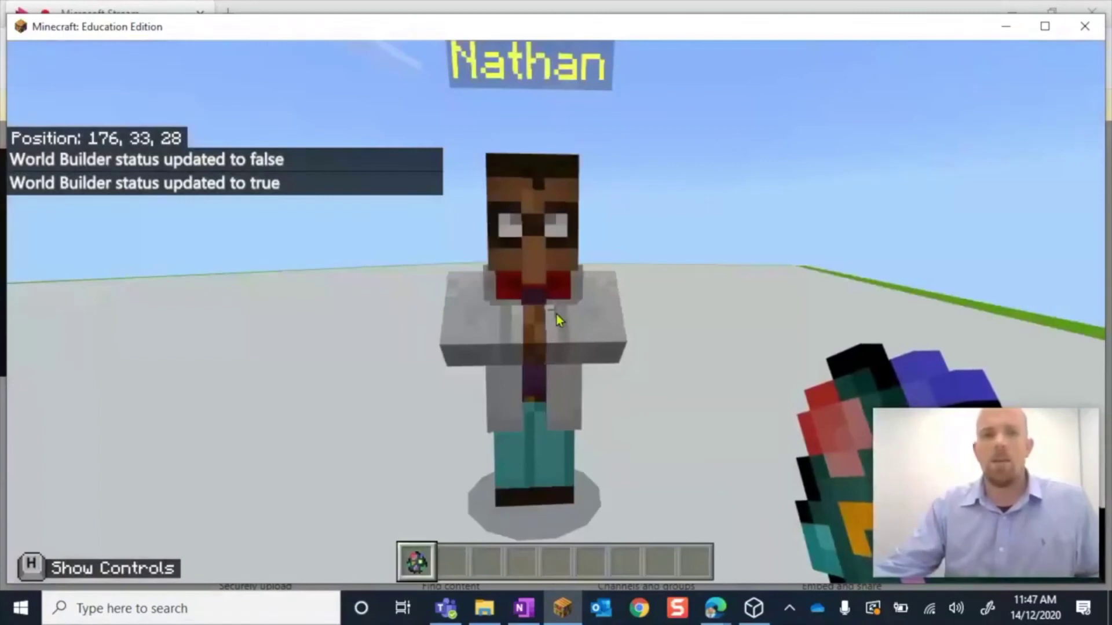
- Preview Nathan's dialog and test Learn More, which opens the Microsoft Australia home page
right_click(558, 319)
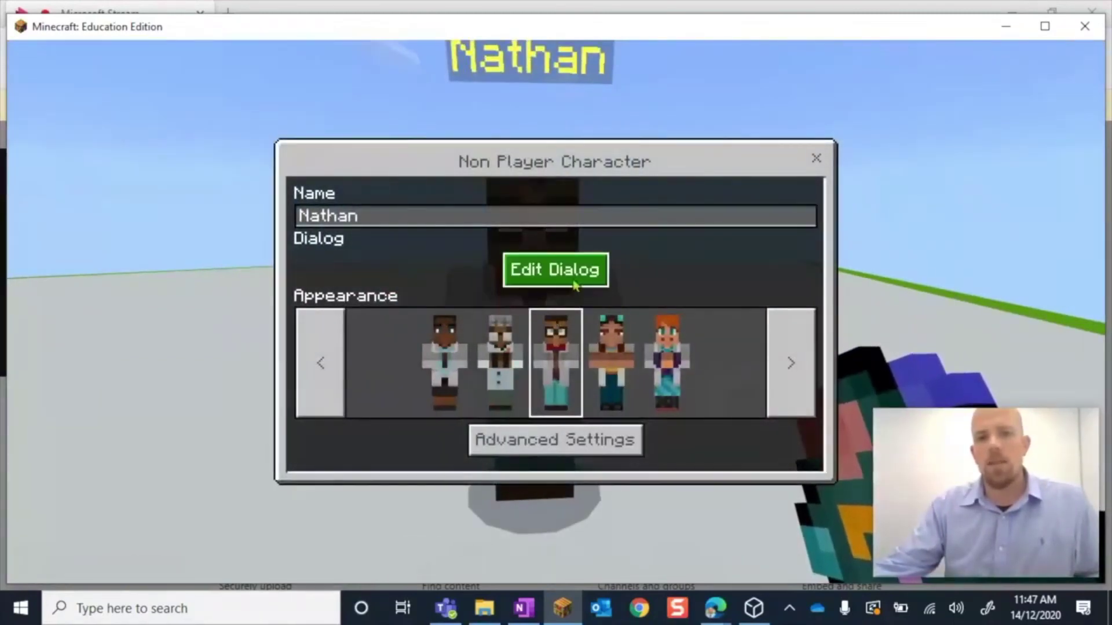
left_click(570, 275)
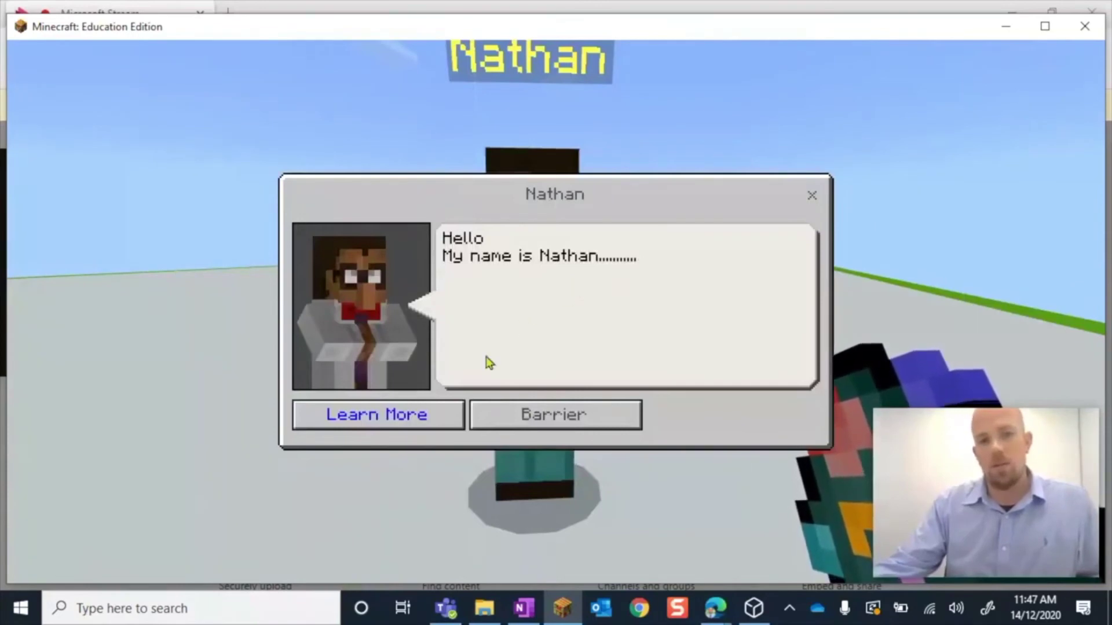
left_click(435, 419)
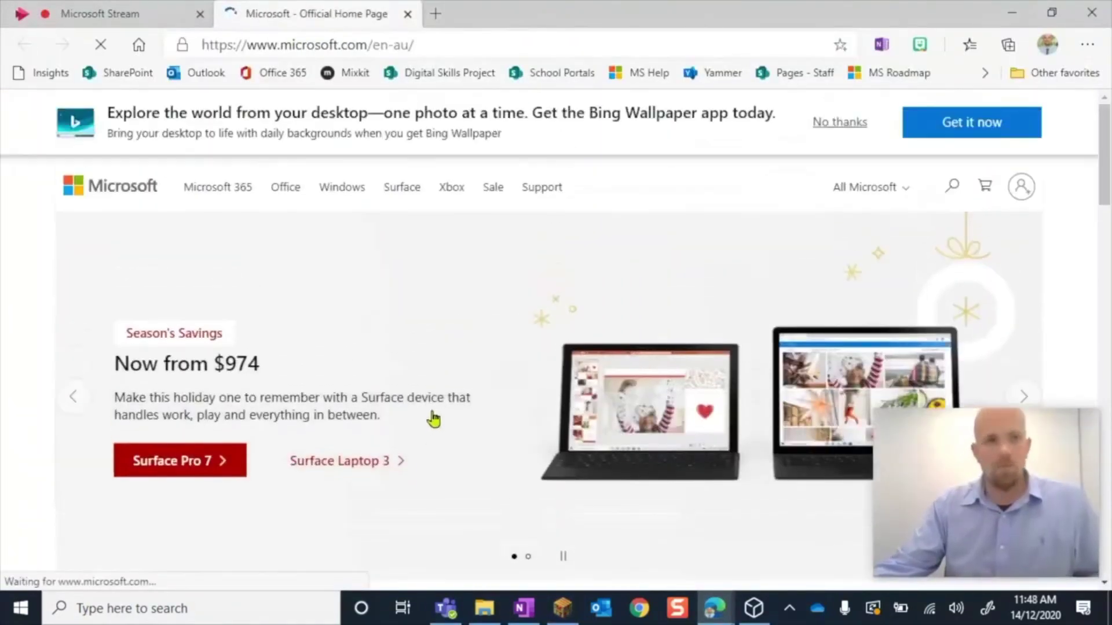
left_click(1011, 14)
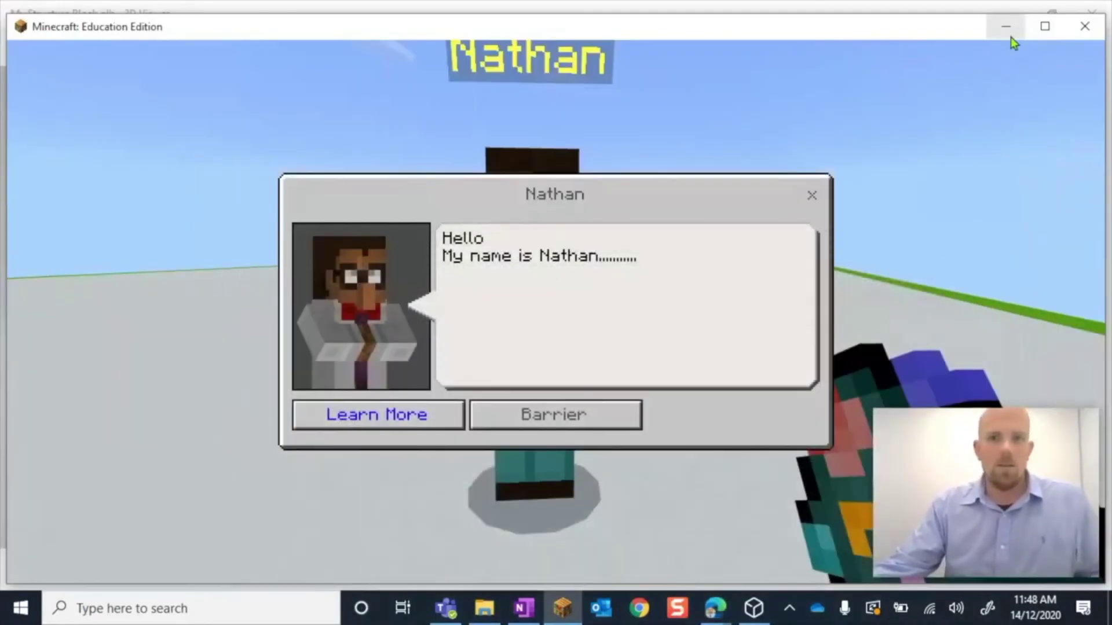
- Use Nathan's Barrier button to receive a barrier and hold it from hotbar slot 2
left_click(576, 417)
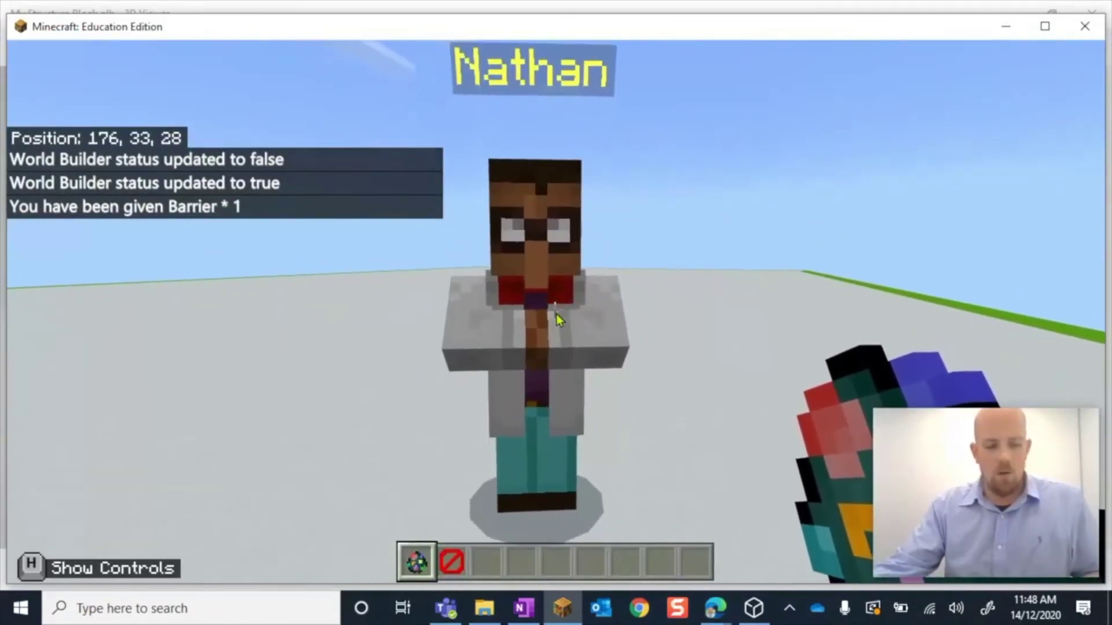
key("2")
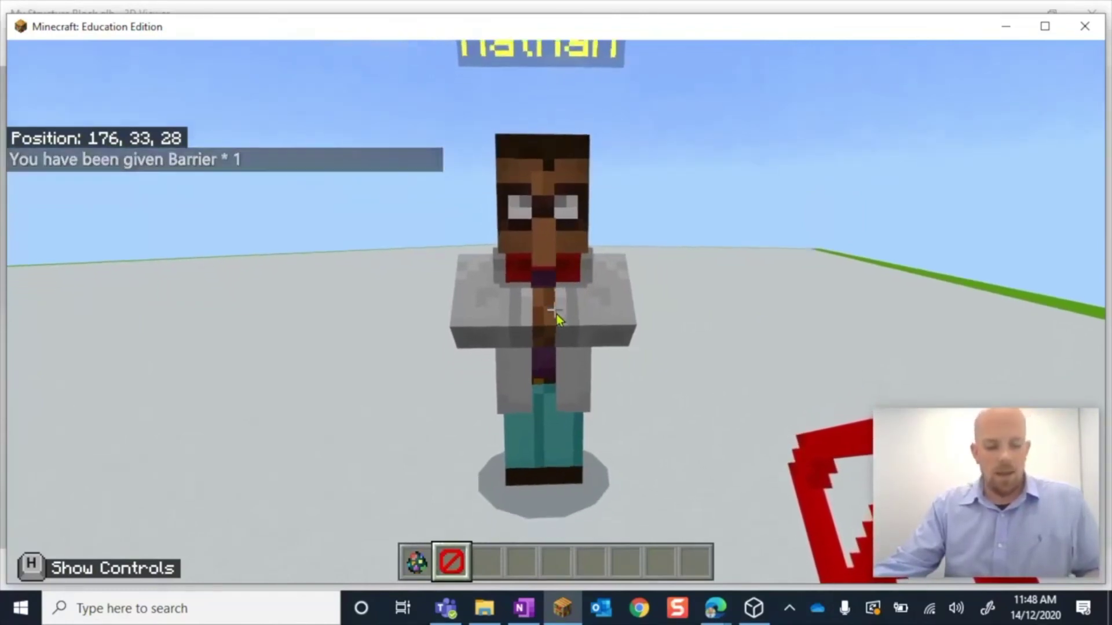
key("s")
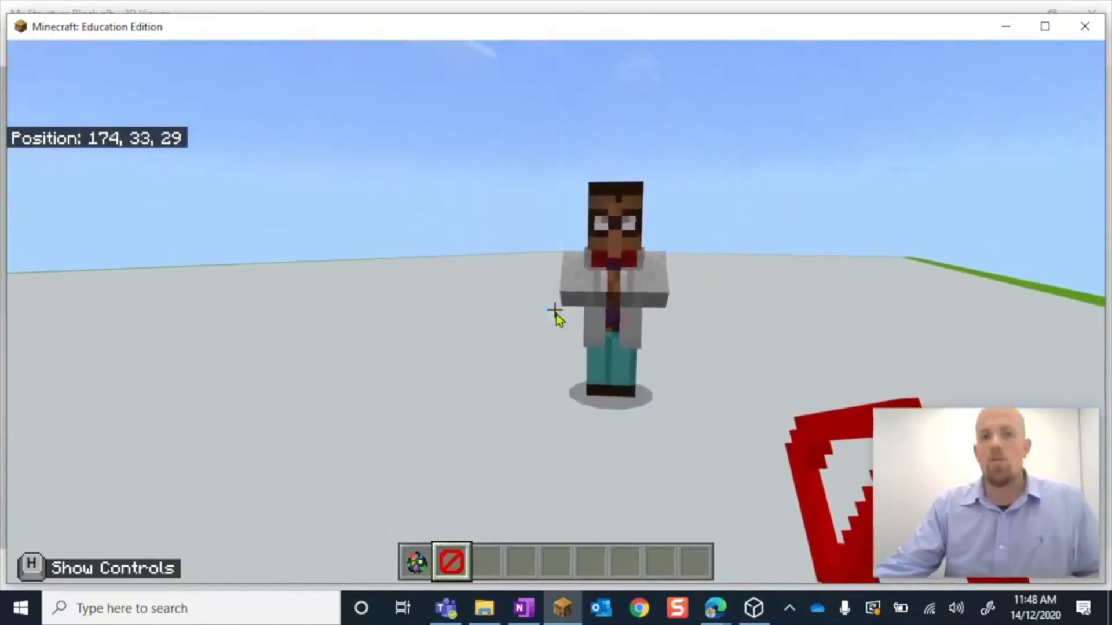
key("w")
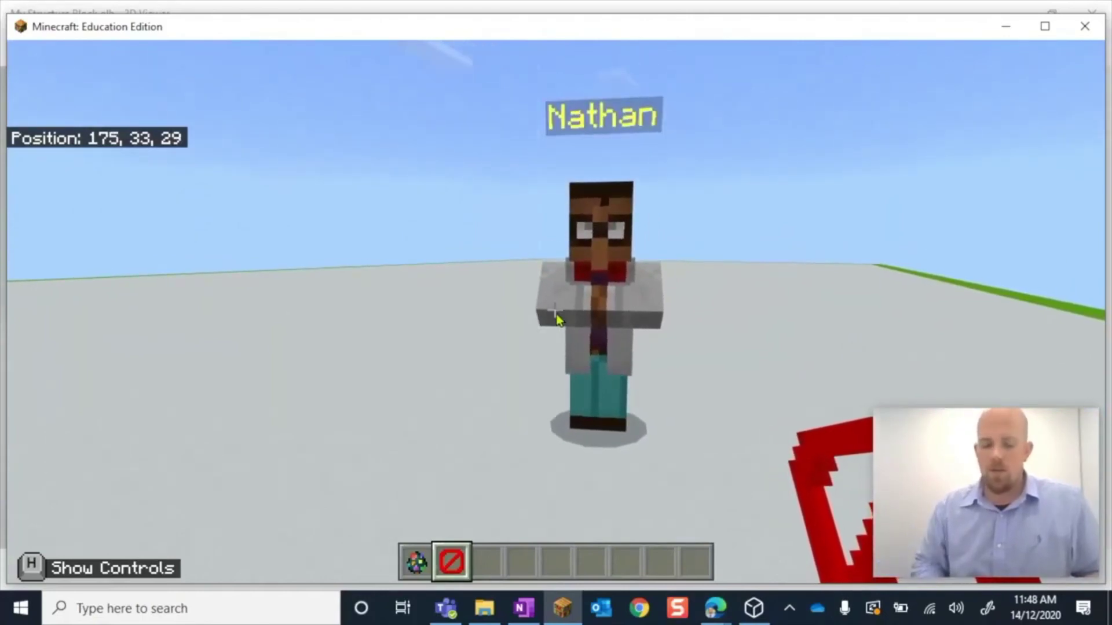
- Run /wb in chat to switch World Builder off
key("t")
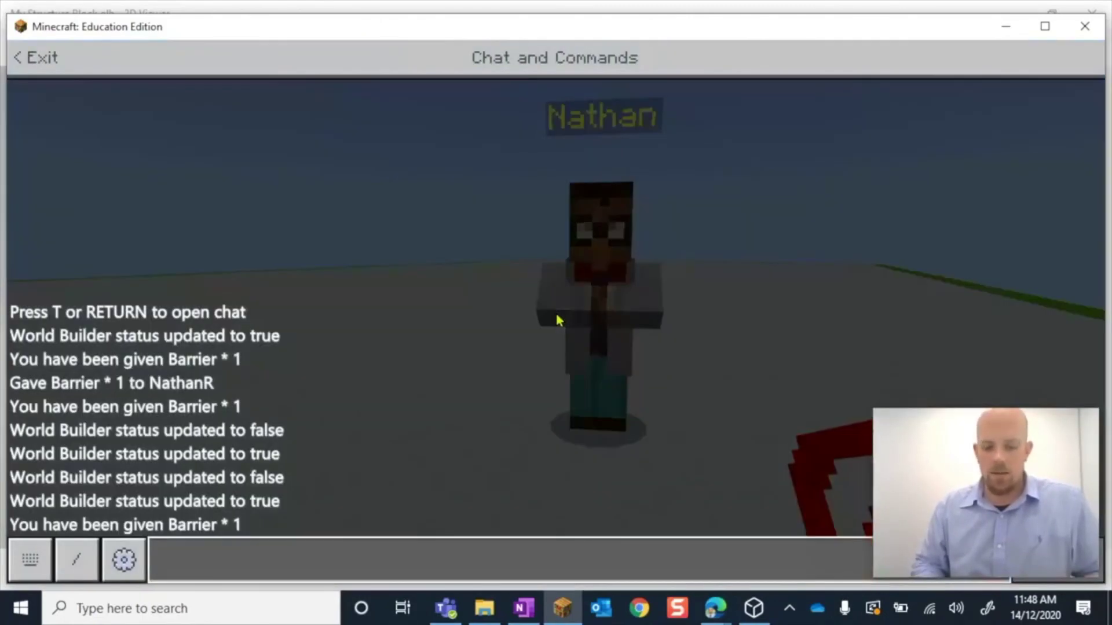
type("/wb")
key("Return")
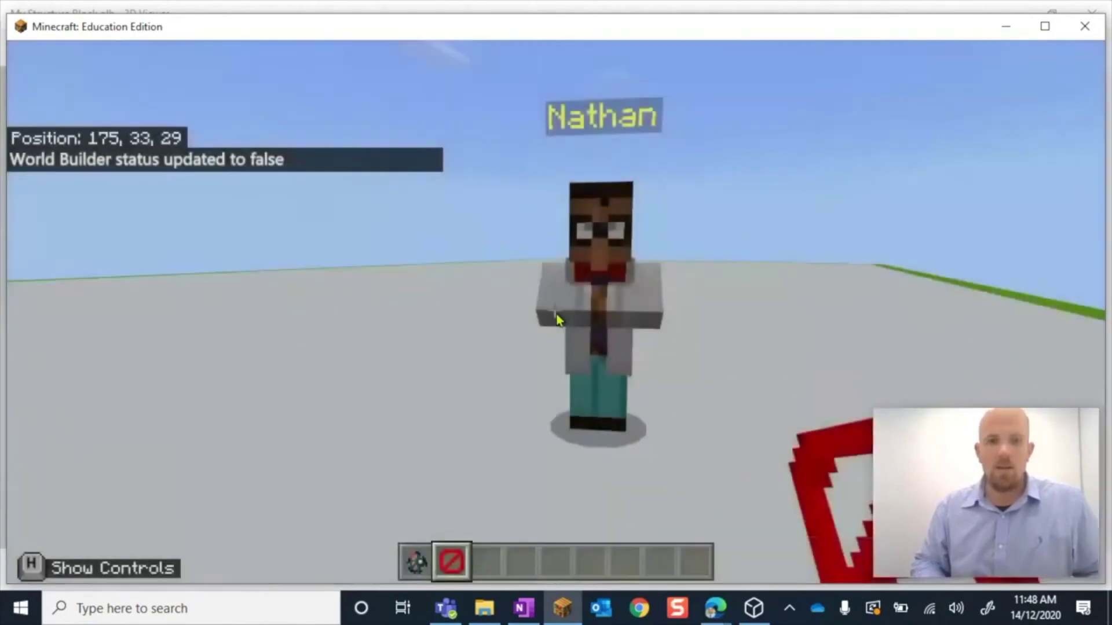
- Talk to Nathan and open his greeting 'Hello My name is Nathan' in Immersive Reader
key("w")
key("w")
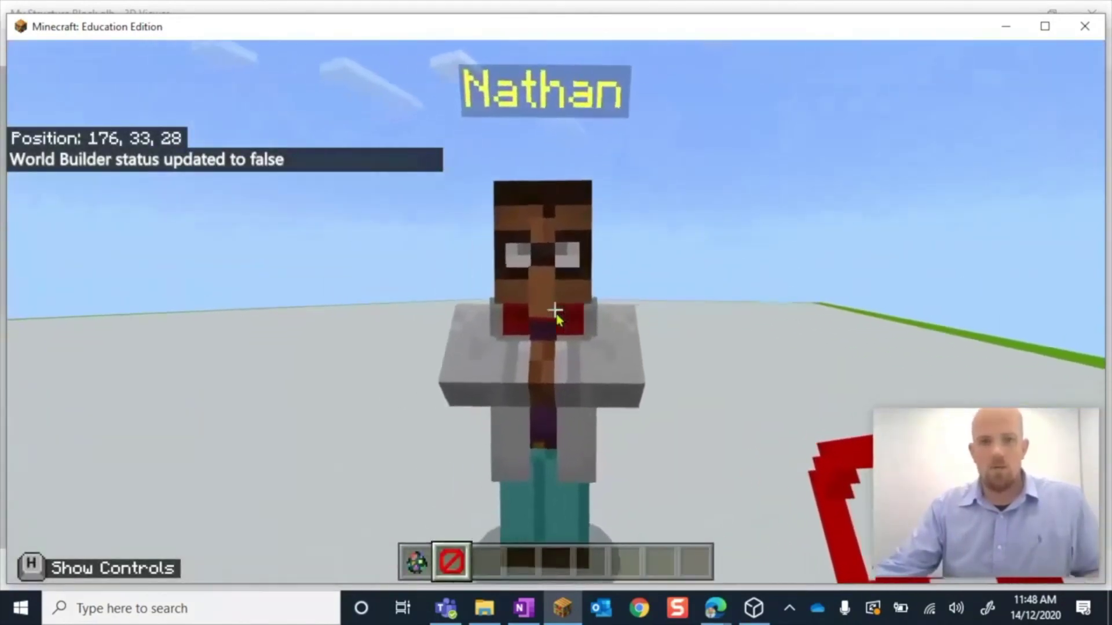
right_click(556, 315)
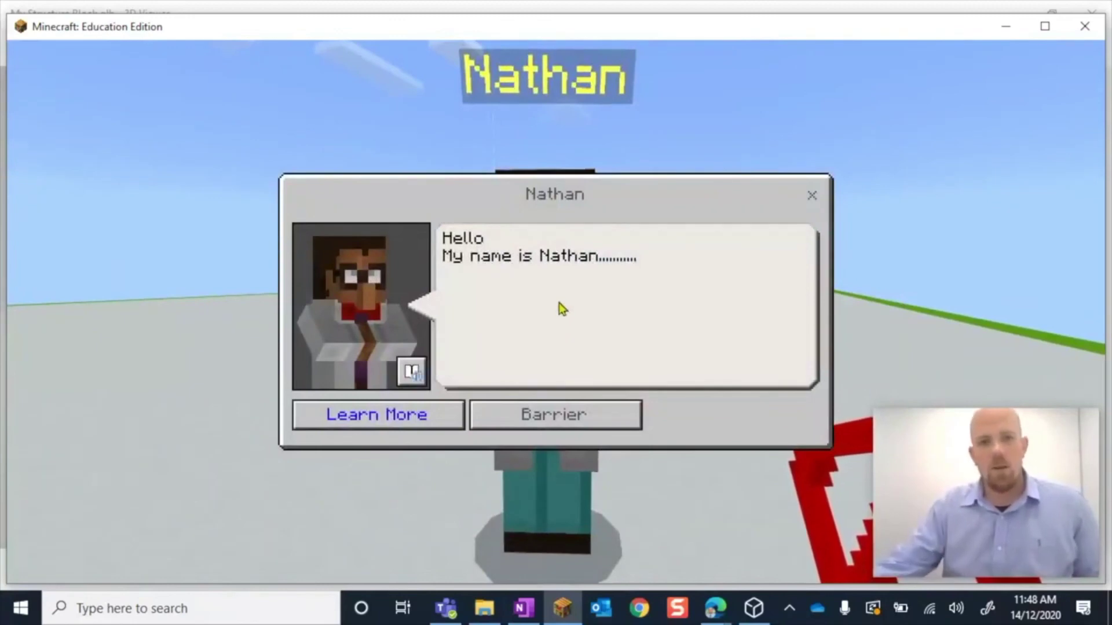
left_click(412, 372)
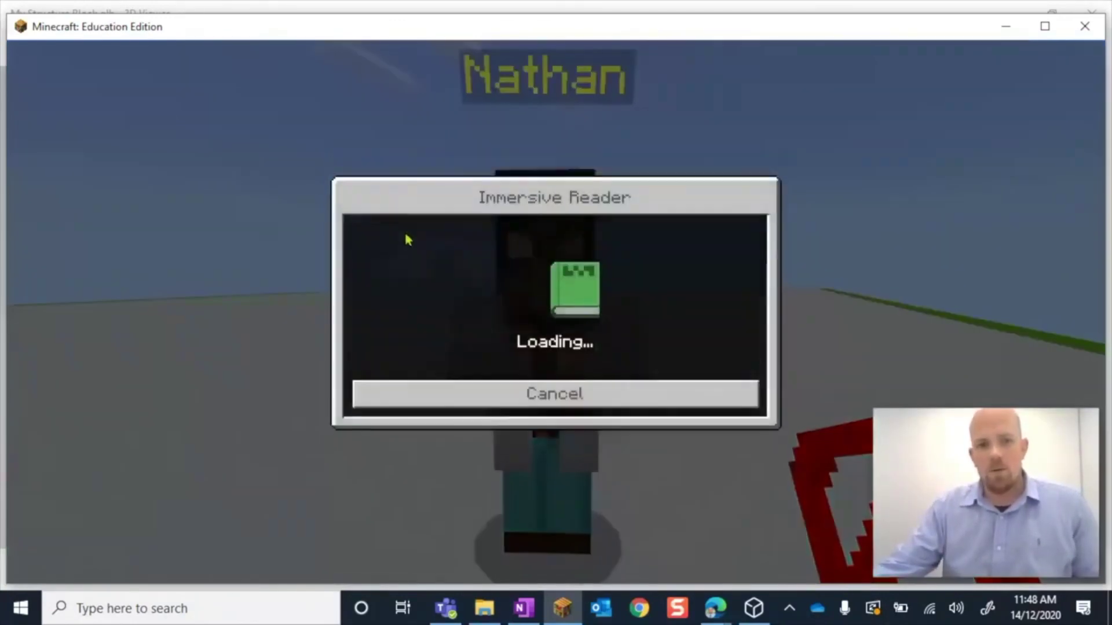